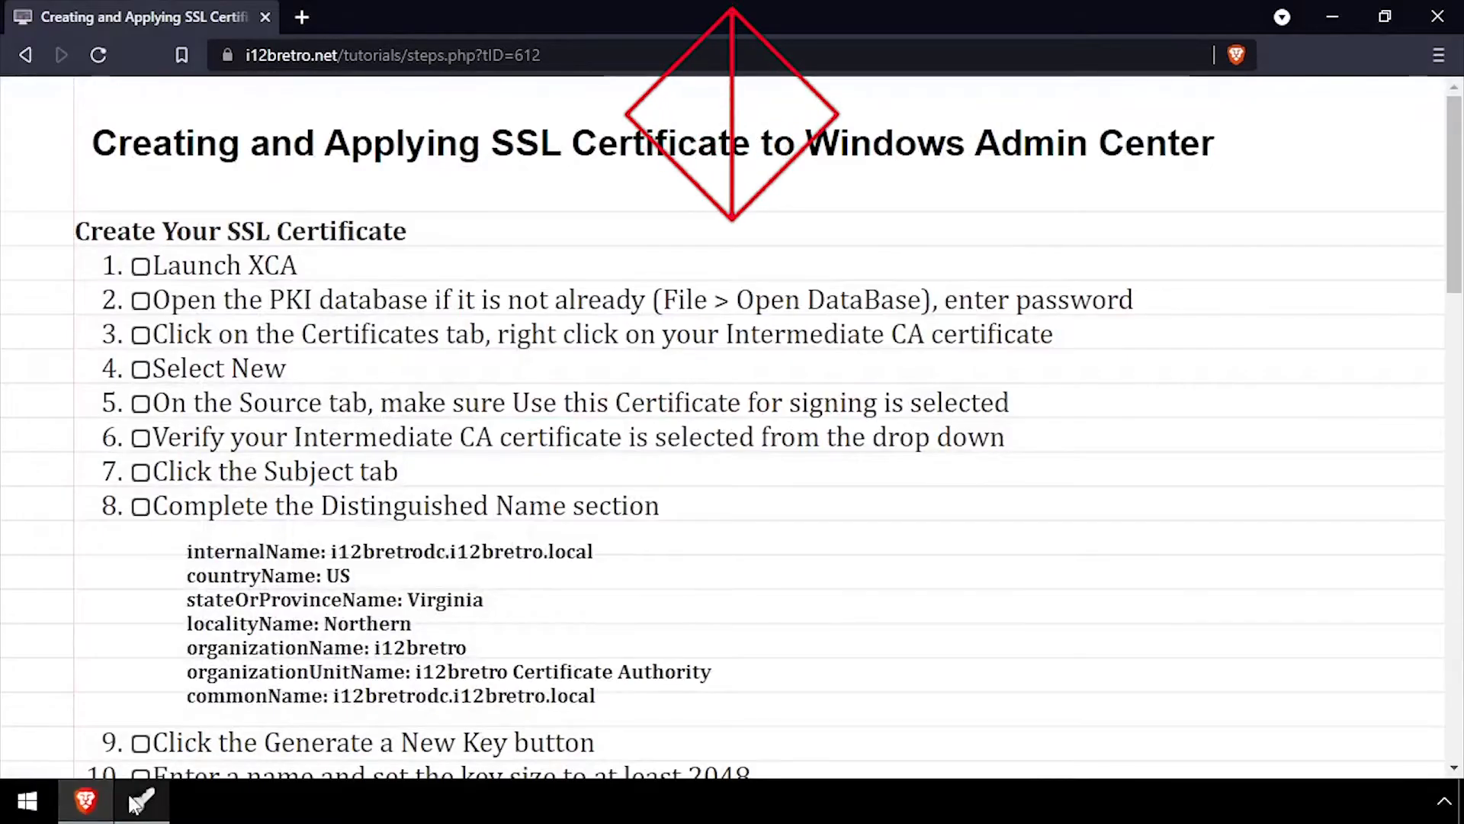
- Launch XCA and open the i12bretro PKI.xdb database with its password
left_click(141, 801)
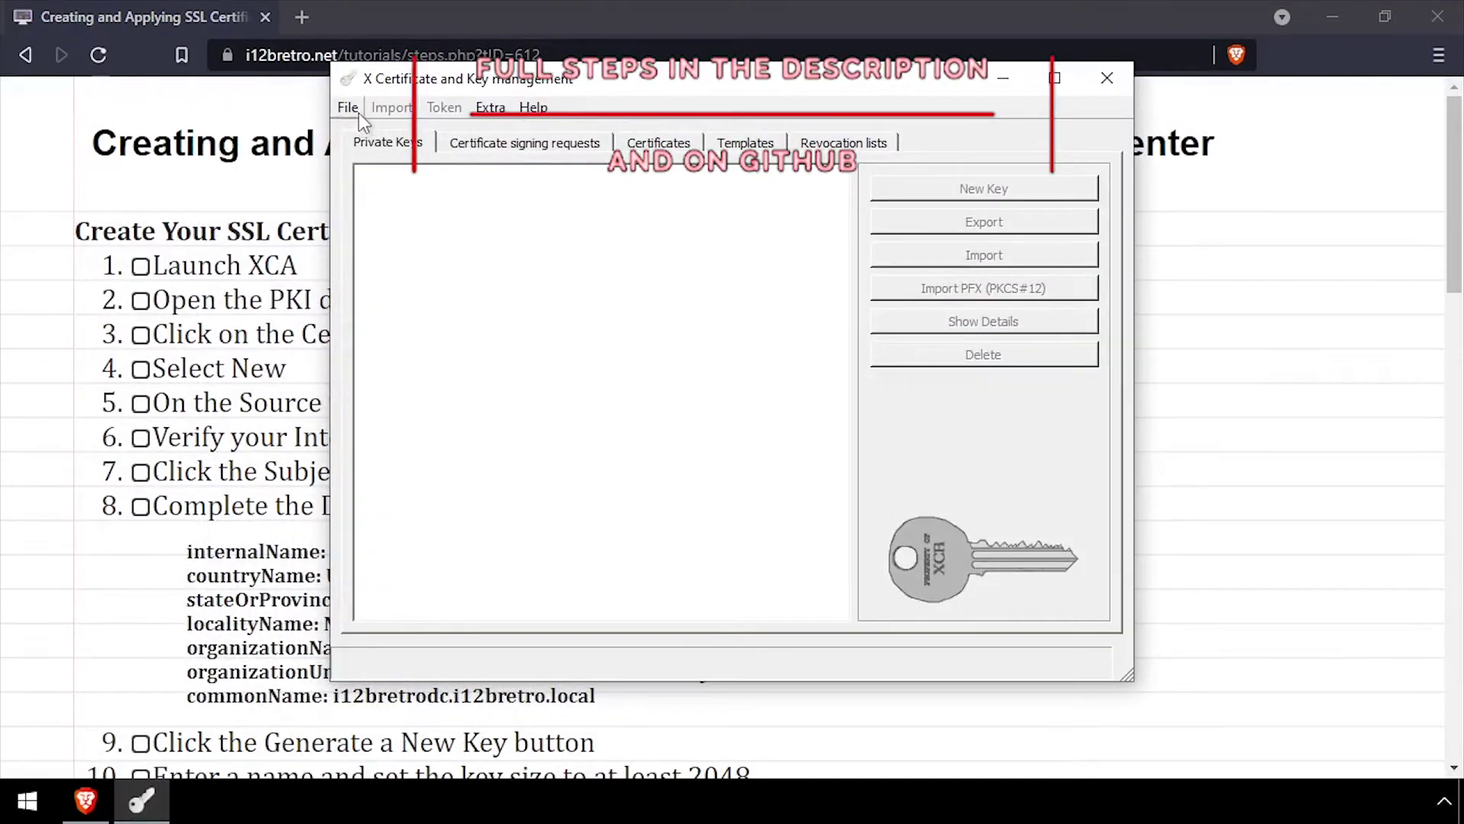
left_click(347, 108)
left_click(370, 153)
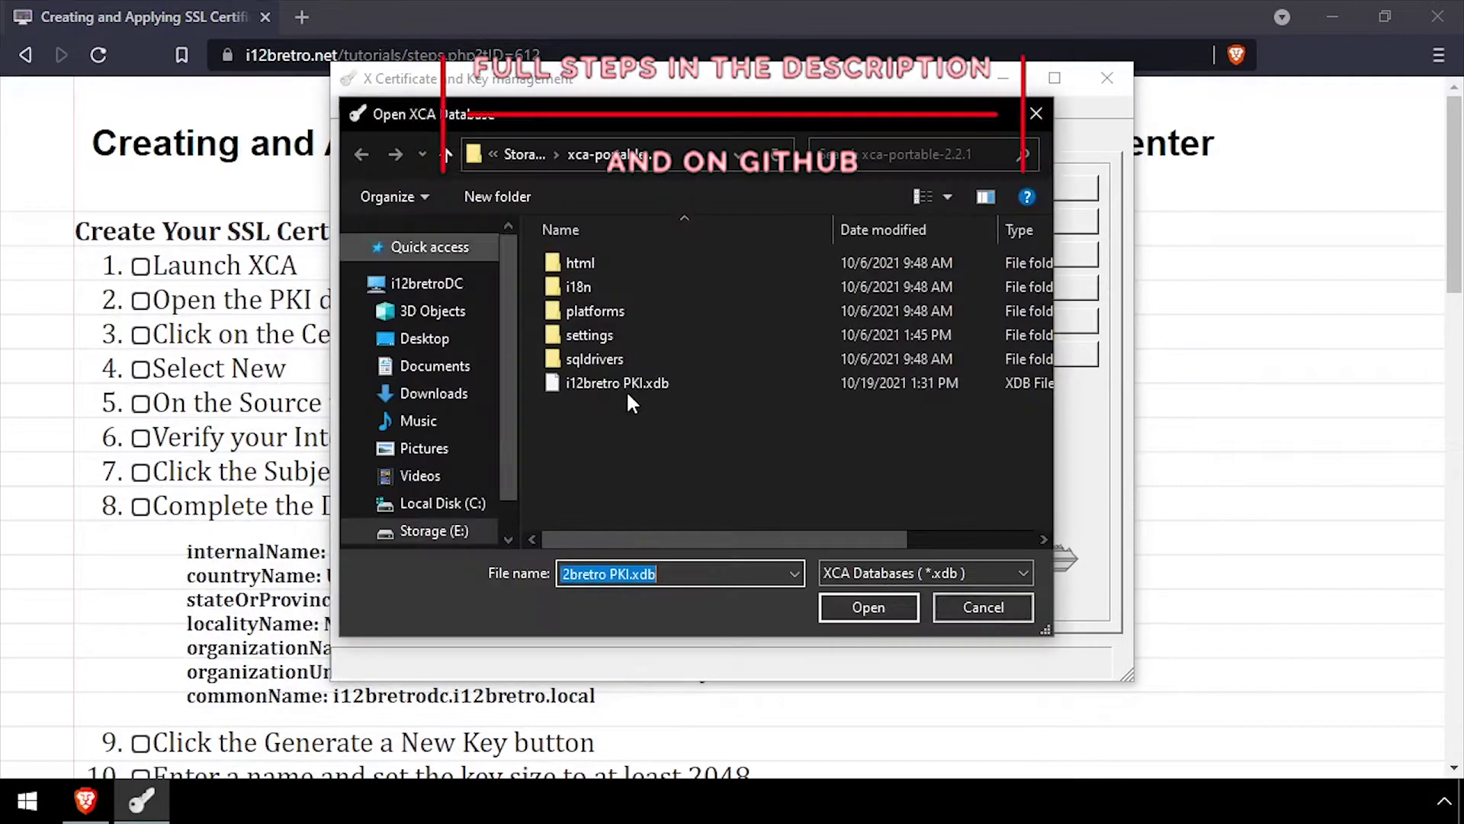
double_click(635, 382)
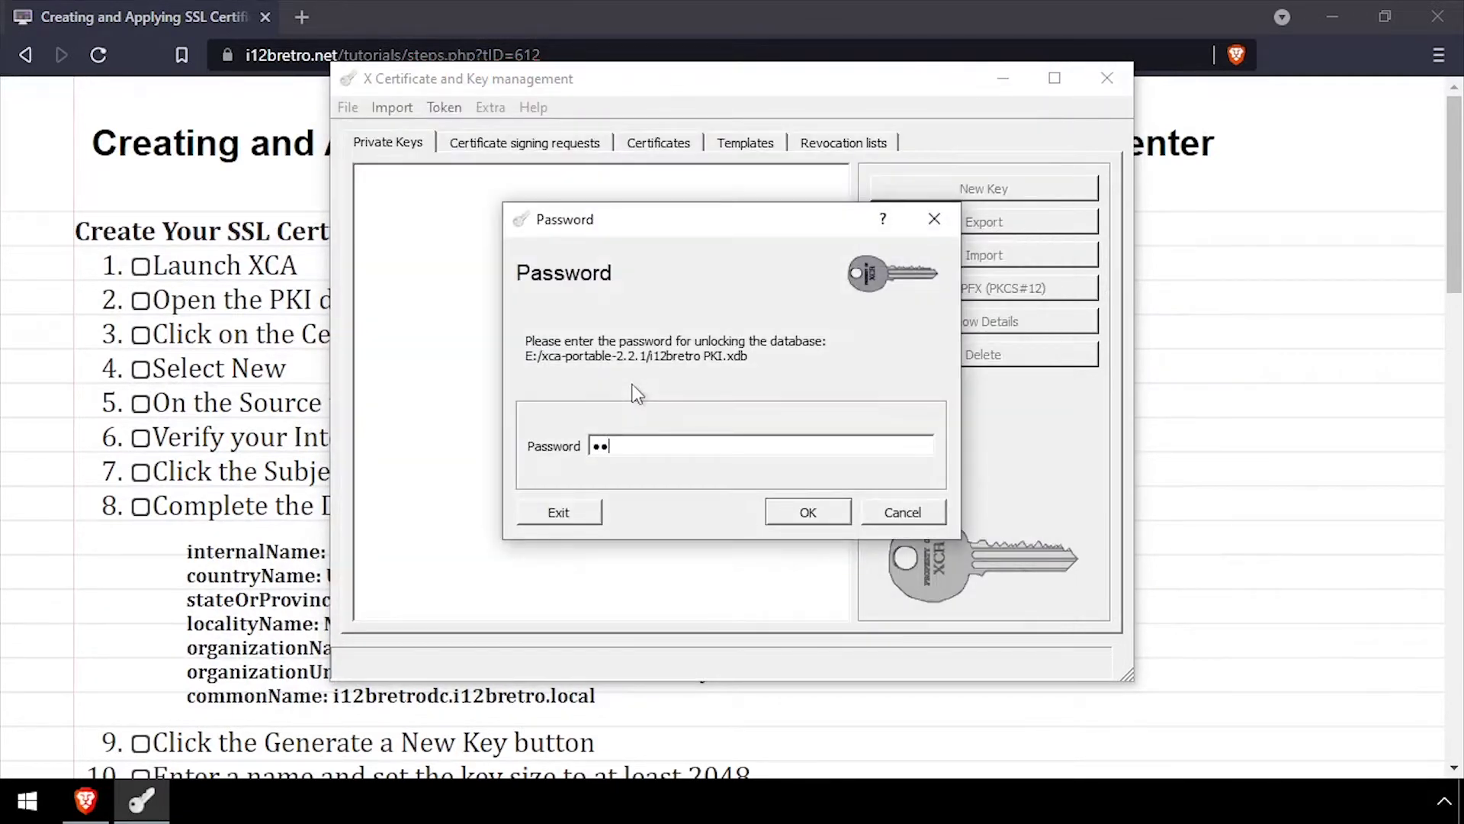
key("Return")
- Expand the Root and Intermediate CA certificate branches in a maximized window
left_click(660, 145)
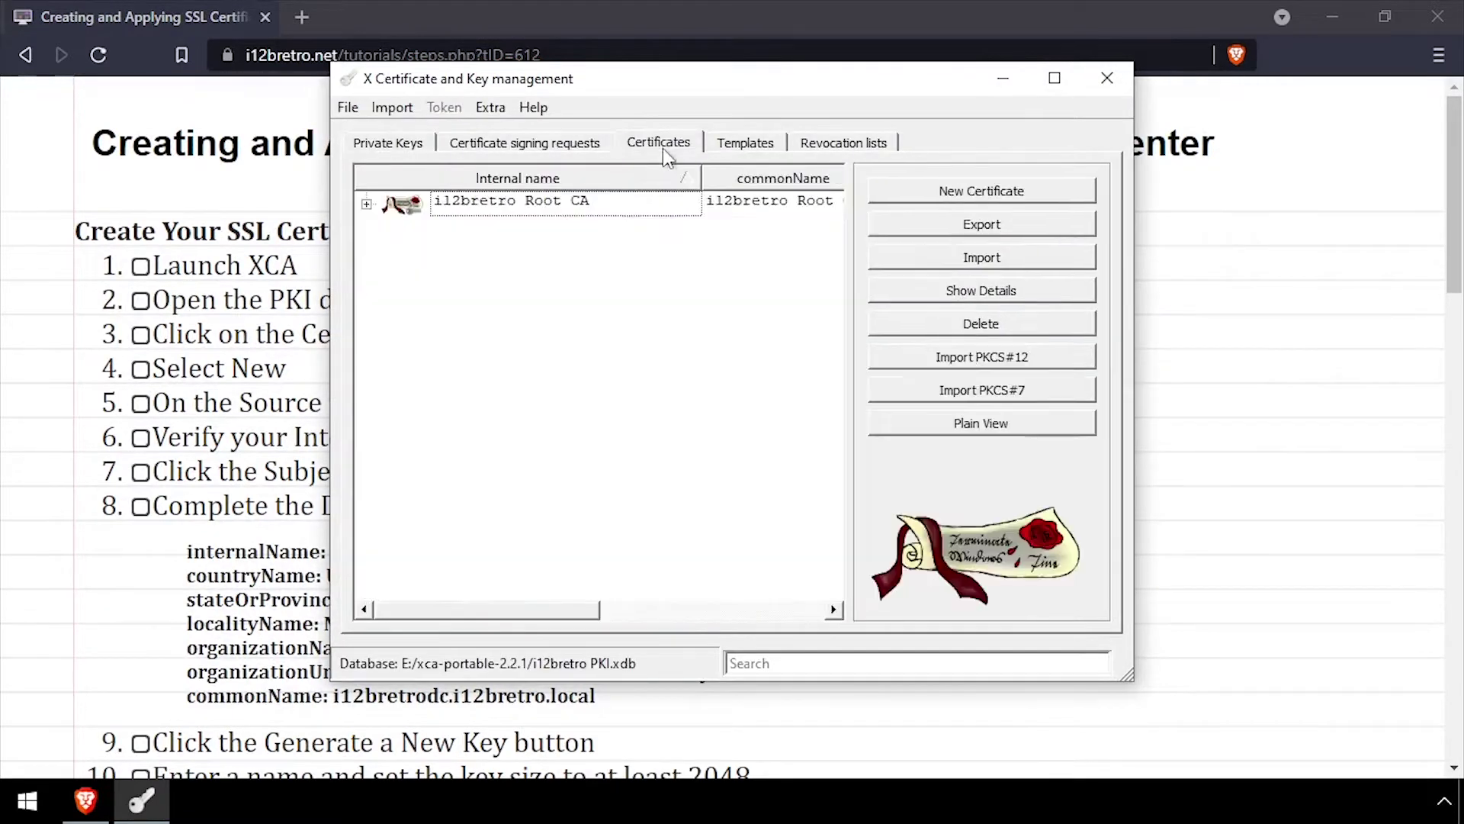
left_click(366, 204)
left_click(389, 228)
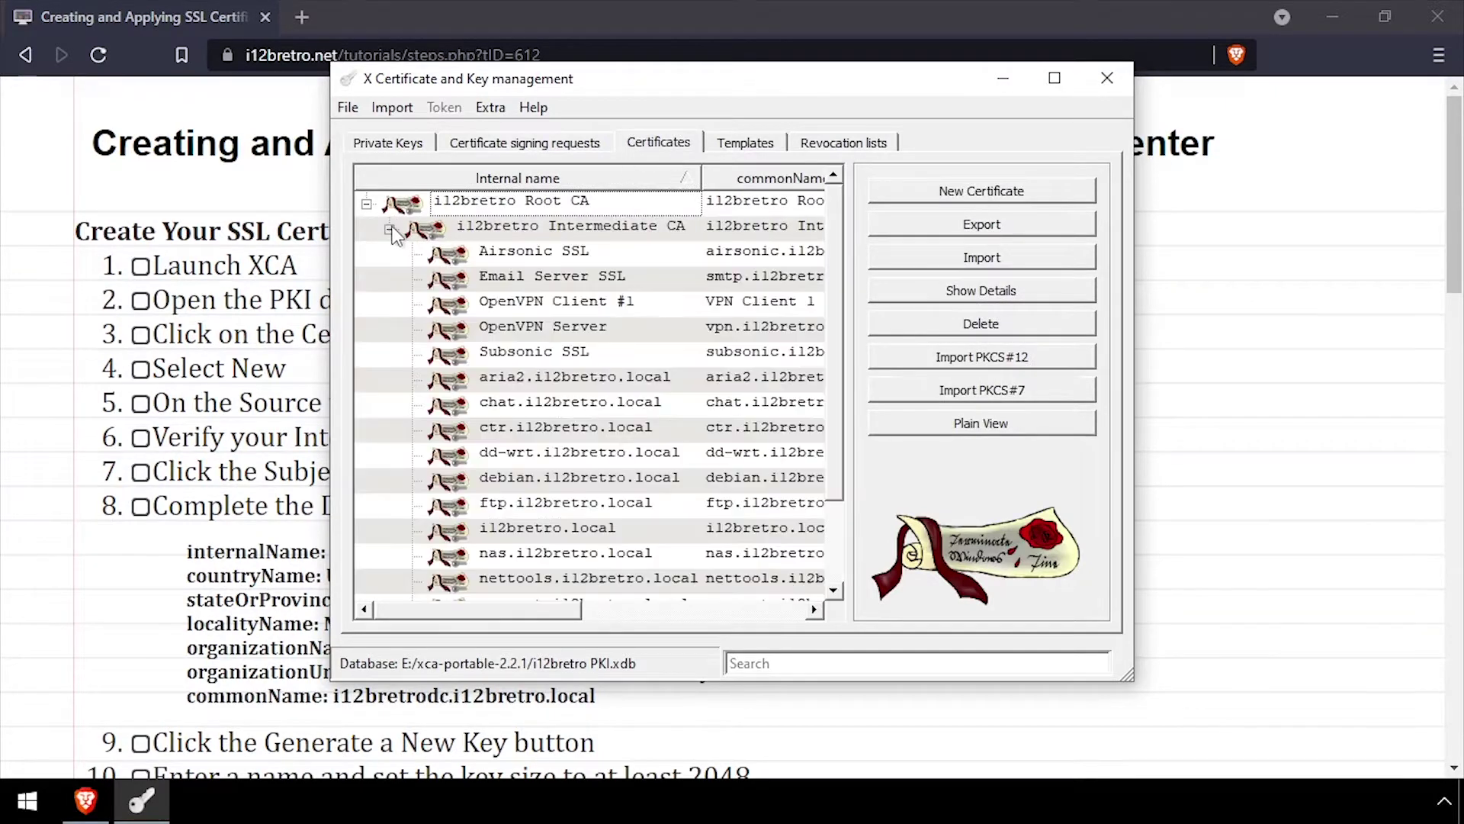
left_click(1053, 78)
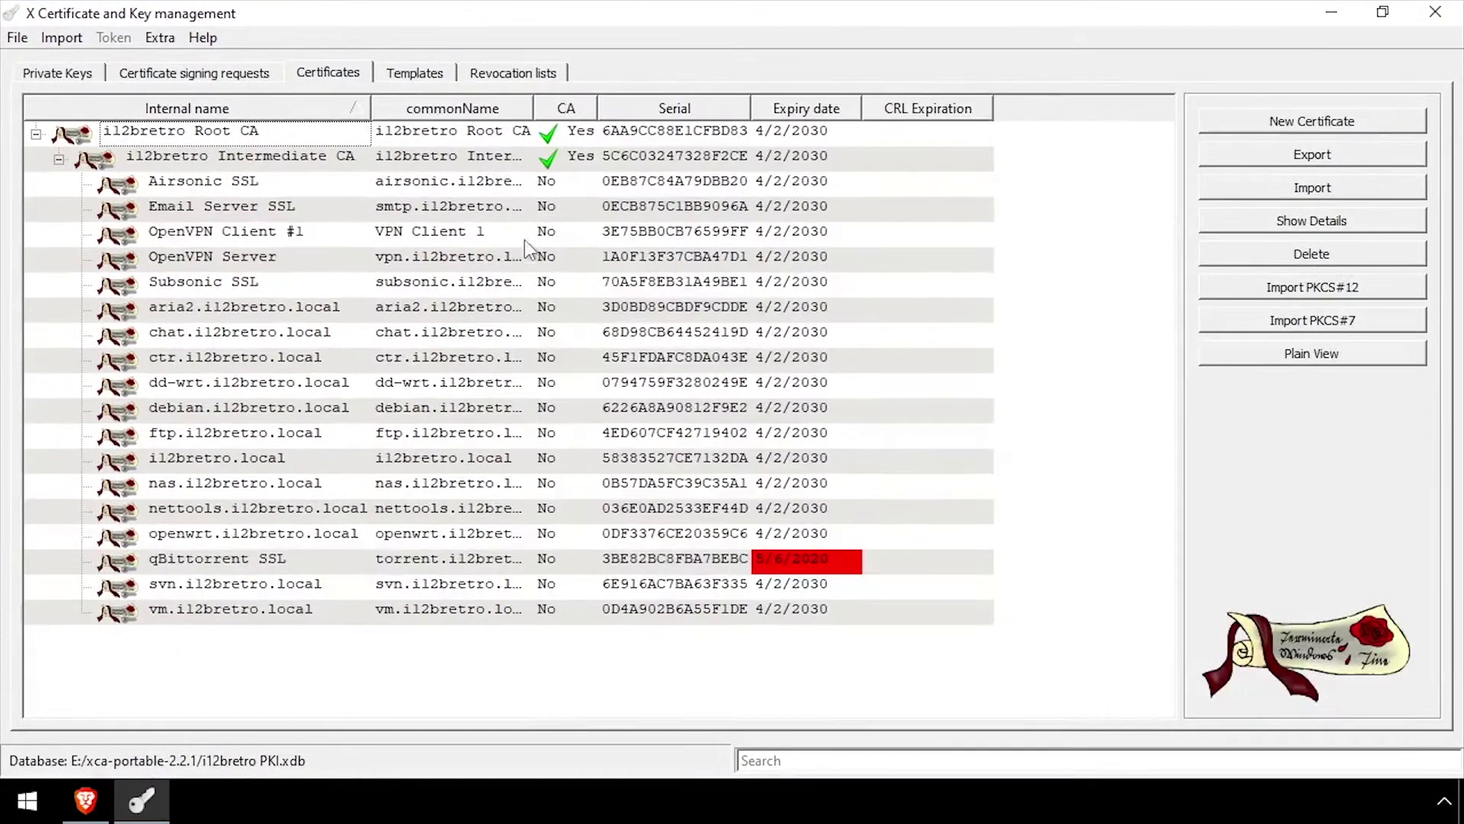
- Start a certificate similar to Subsonic SSL, with internal name i12bretrodc.i12bretro.local
right_click(207, 289)
mouse_move(257, 471)
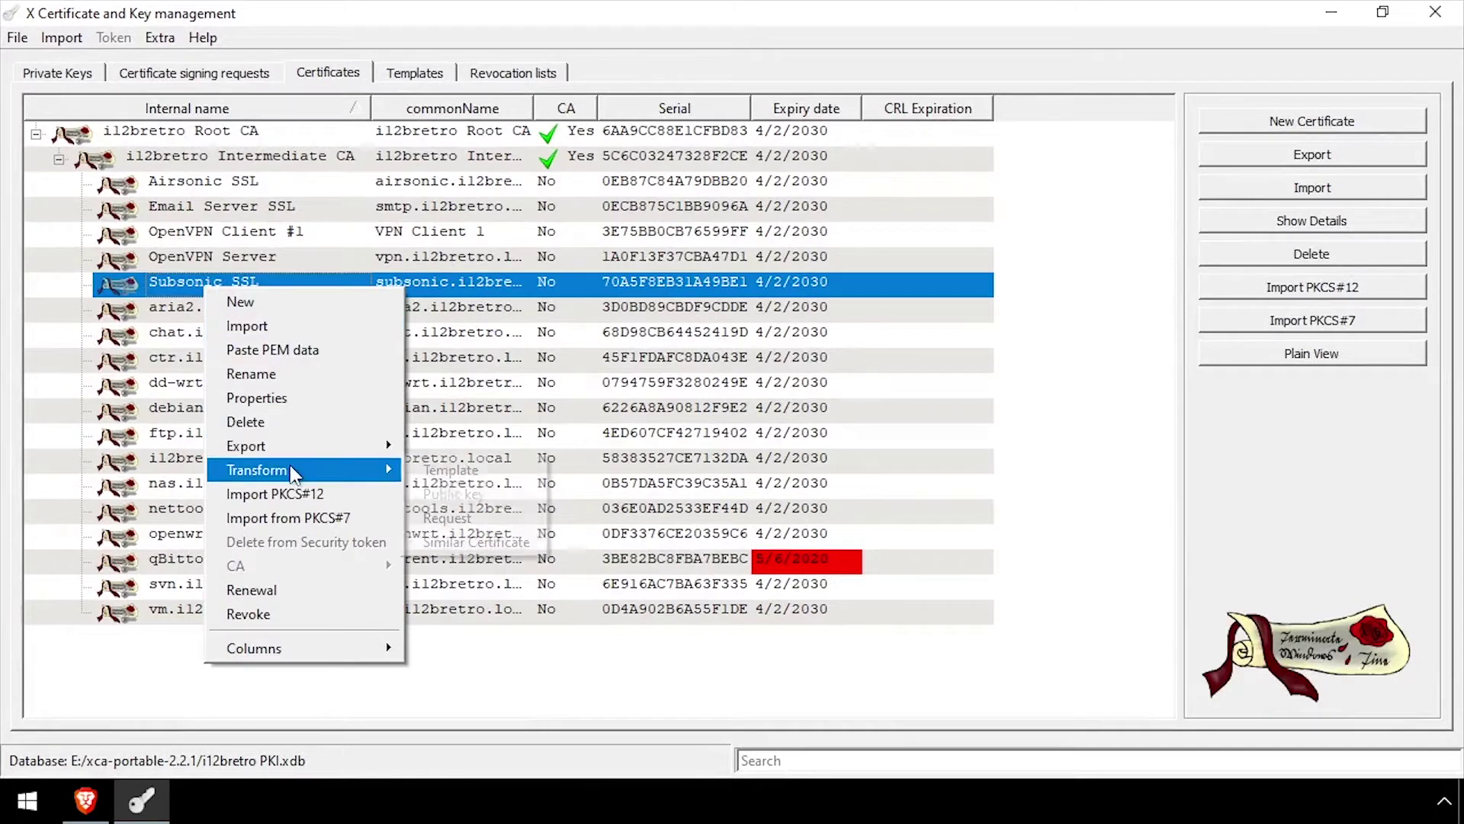
left_click(464, 539)
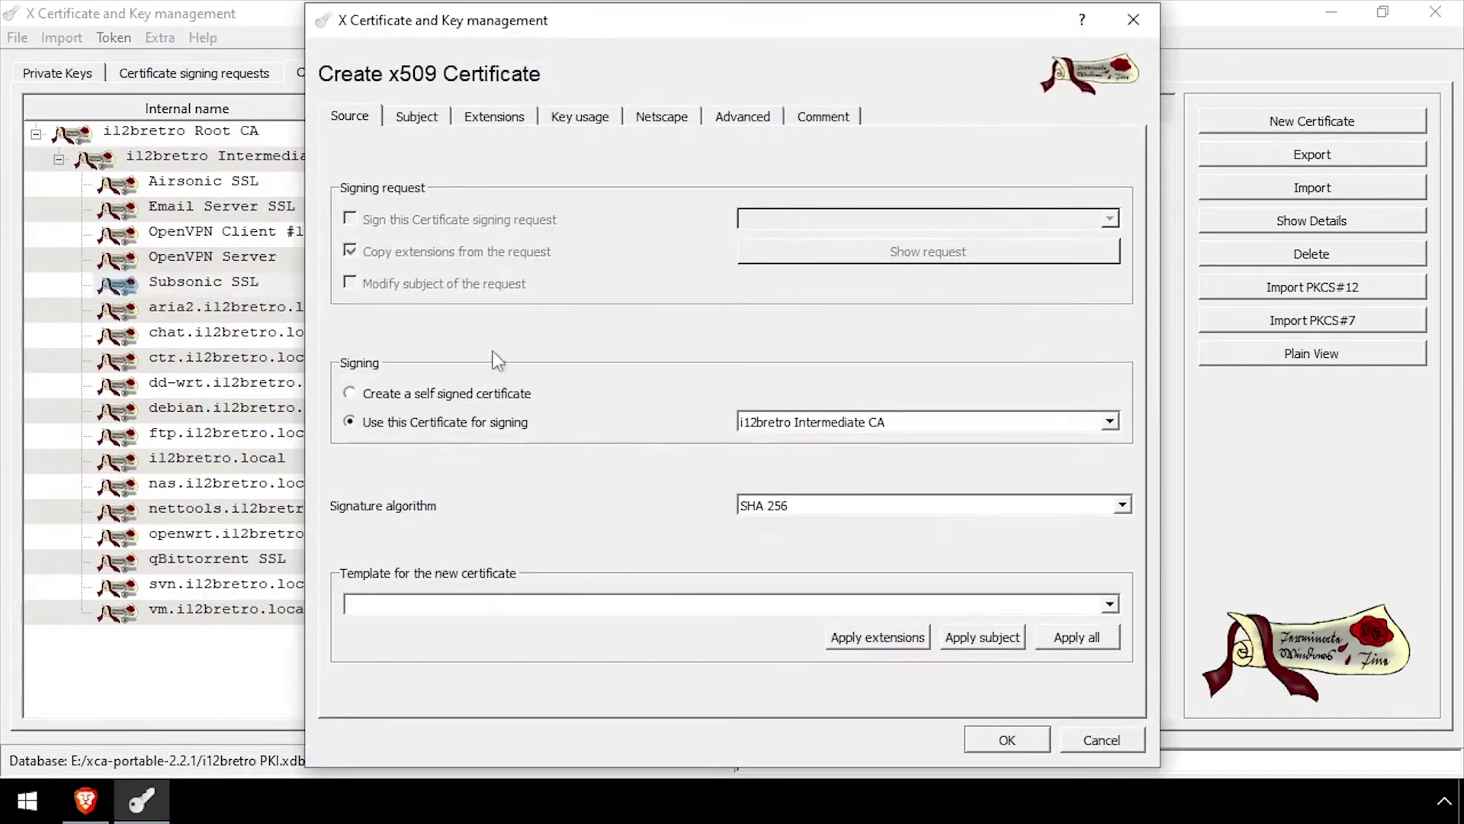
left_click(417, 120)
left_click_drag(514, 158, 367, 143)
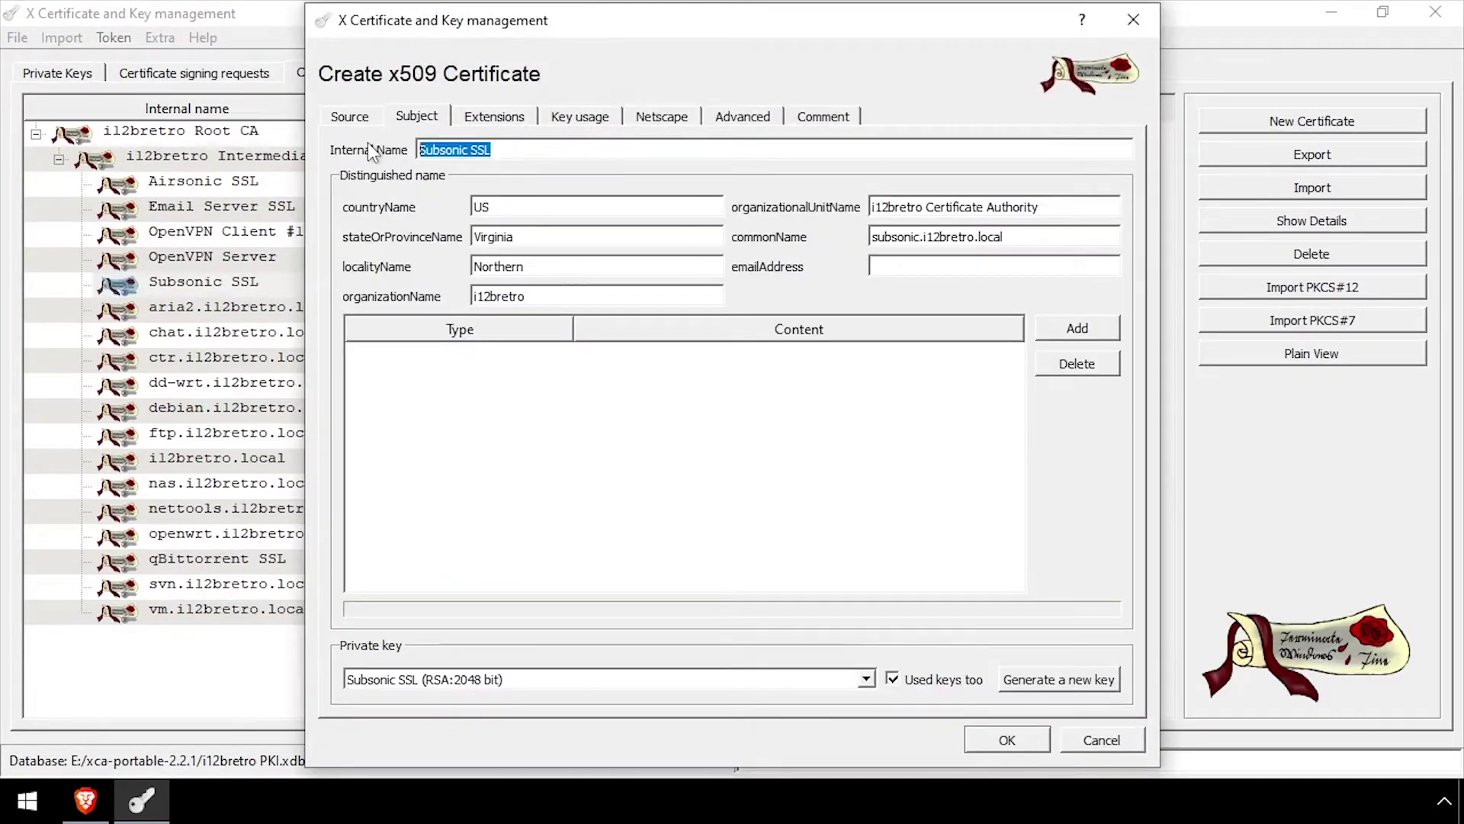
type("i12bretrodc.i12bretro")
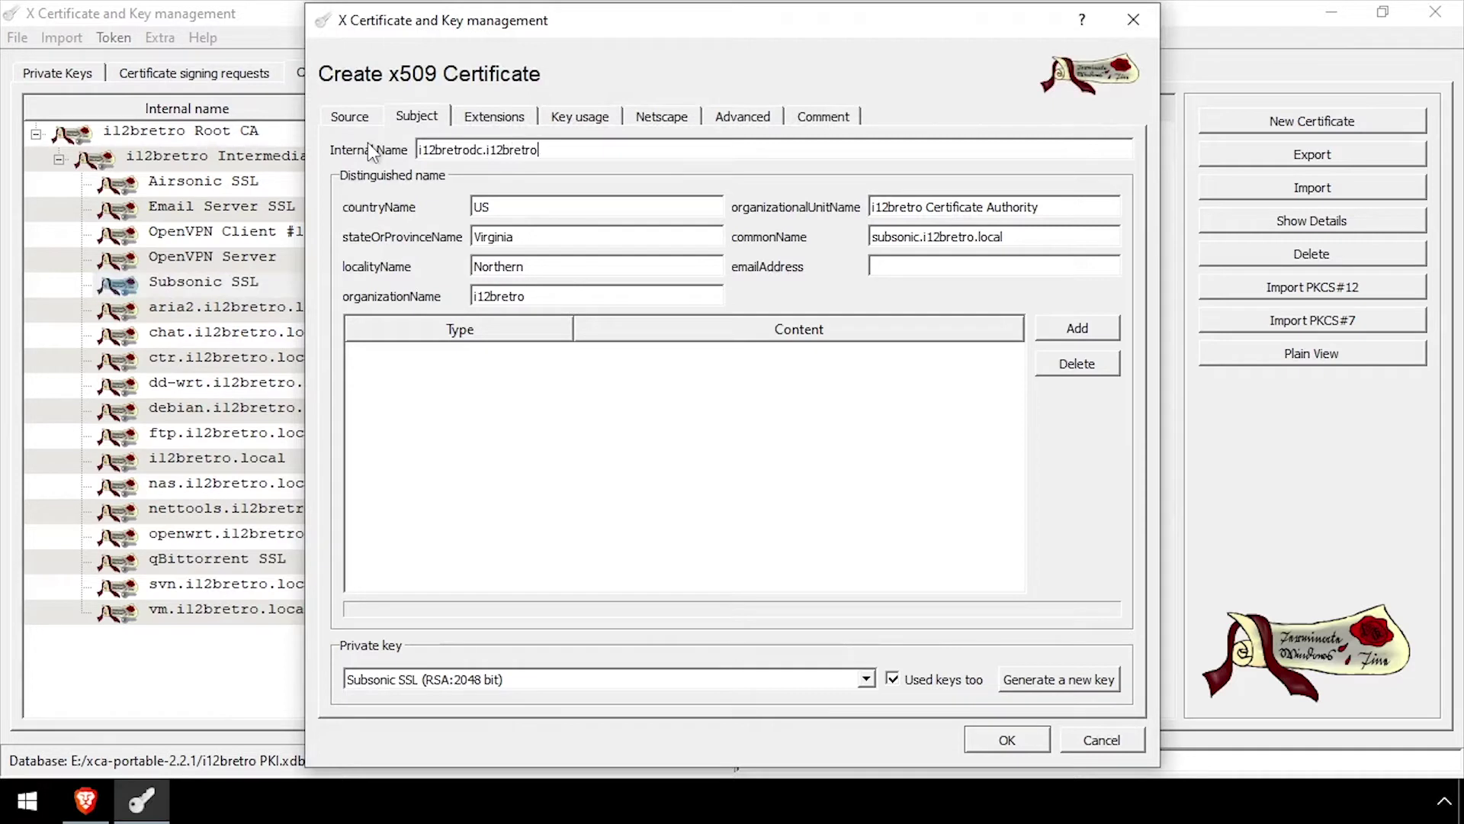
type(".local")
key("ctrl+a")
key("ctrl+c")
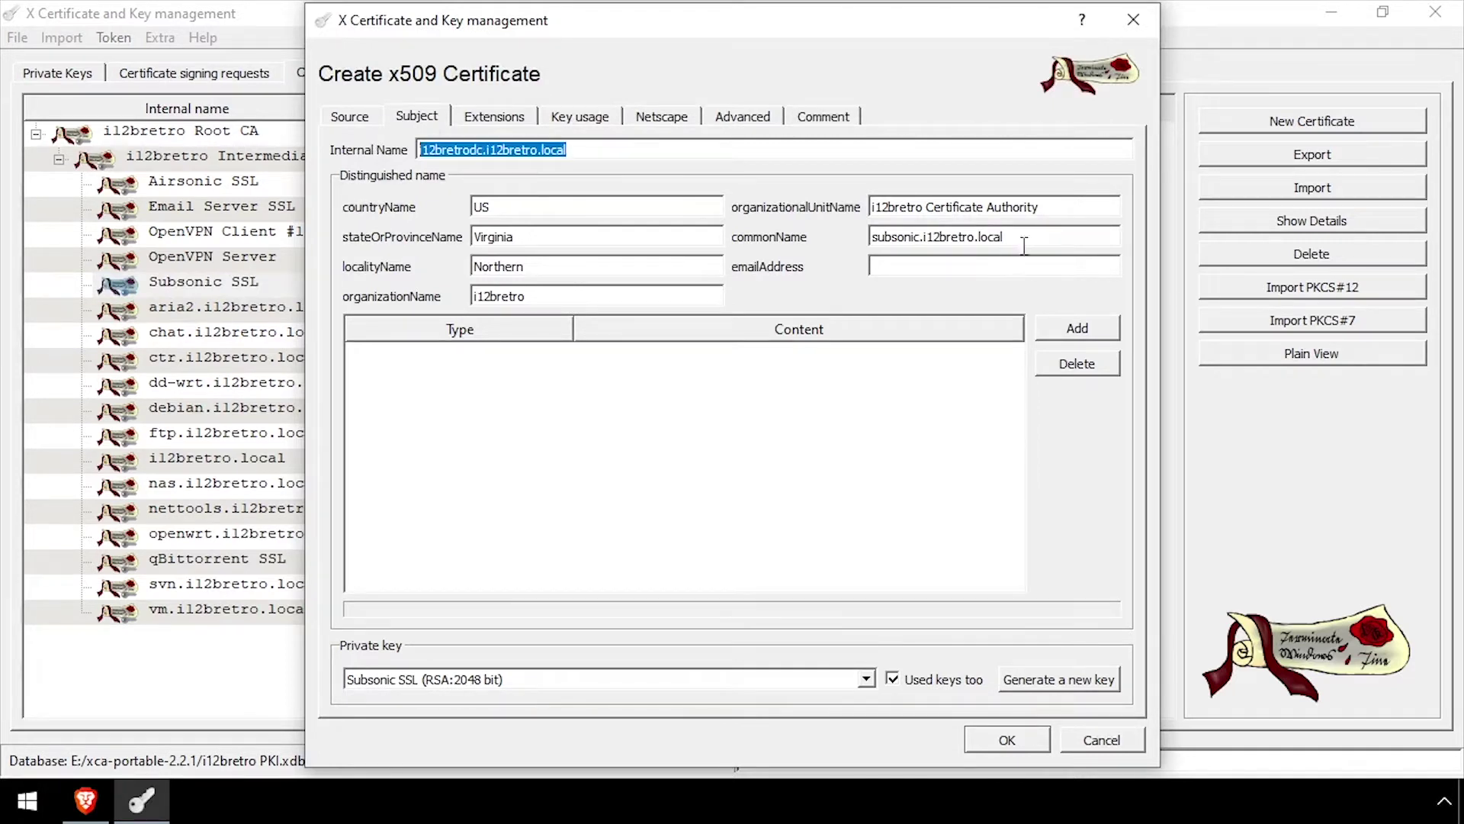
- Set commonName to i12bretrodc.i12bretro.local and generate a new RSA private key
left_click(1024, 243)
key("ctrl+a")
key("ctrl+v")
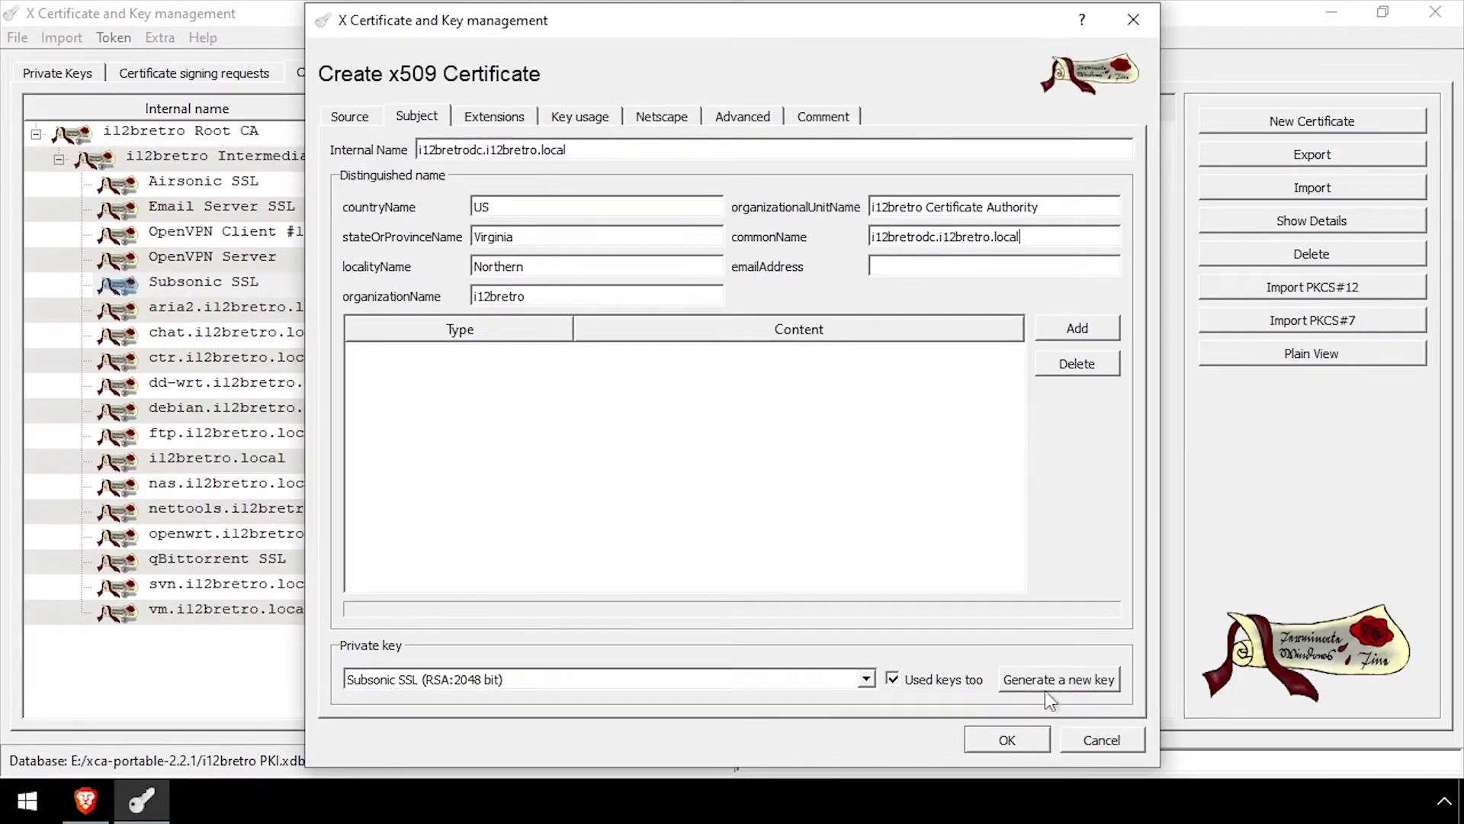
left_click(1044, 690)
left_click(866, 567)
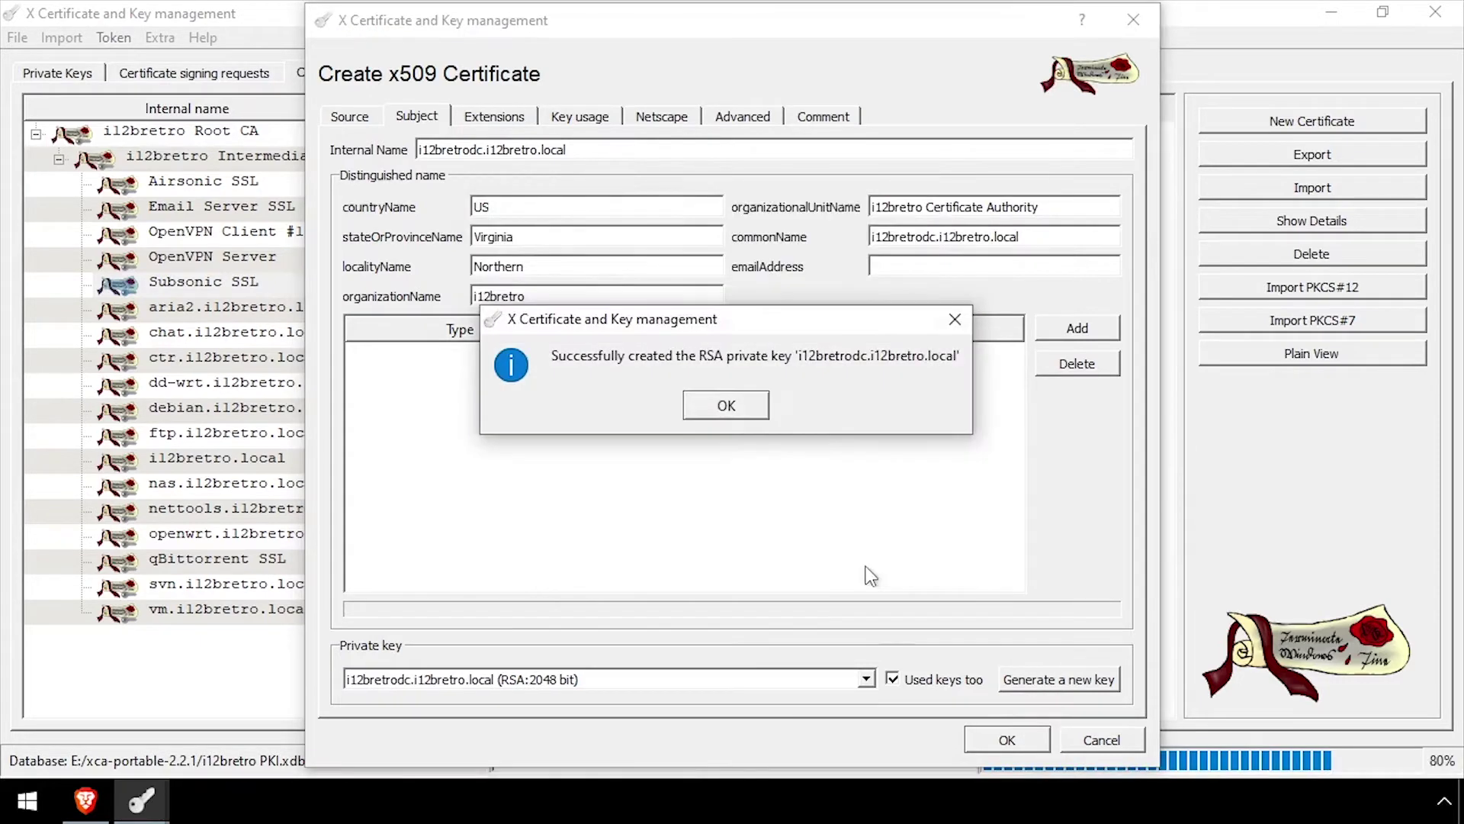
- Replace the subsonic.i12bretro.local alternative name with a DNS entry i12bretrodc.i12bretro.local
left_click(751, 411)
left_click(504, 122)
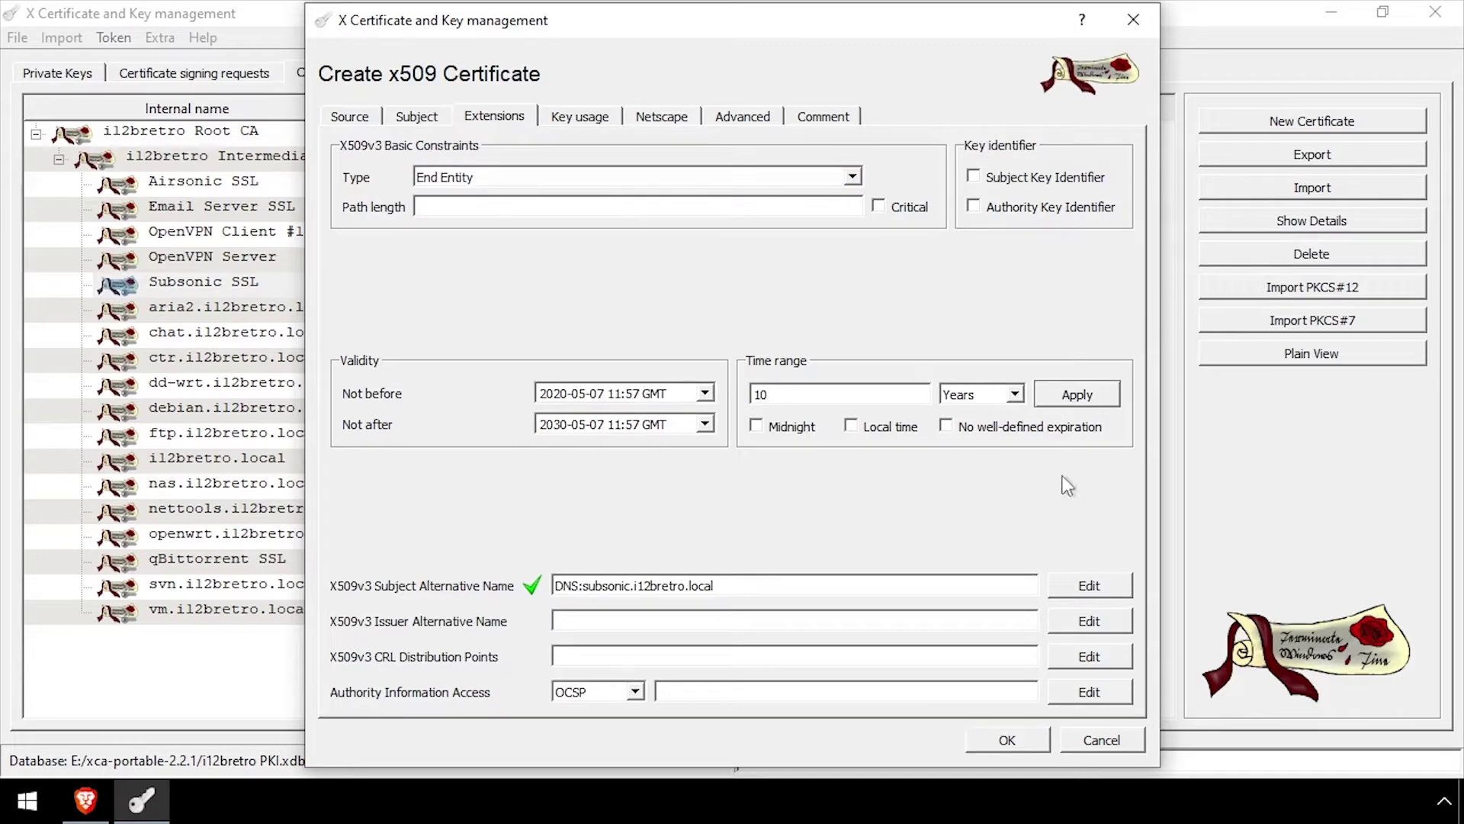
left_click(1090, 585)
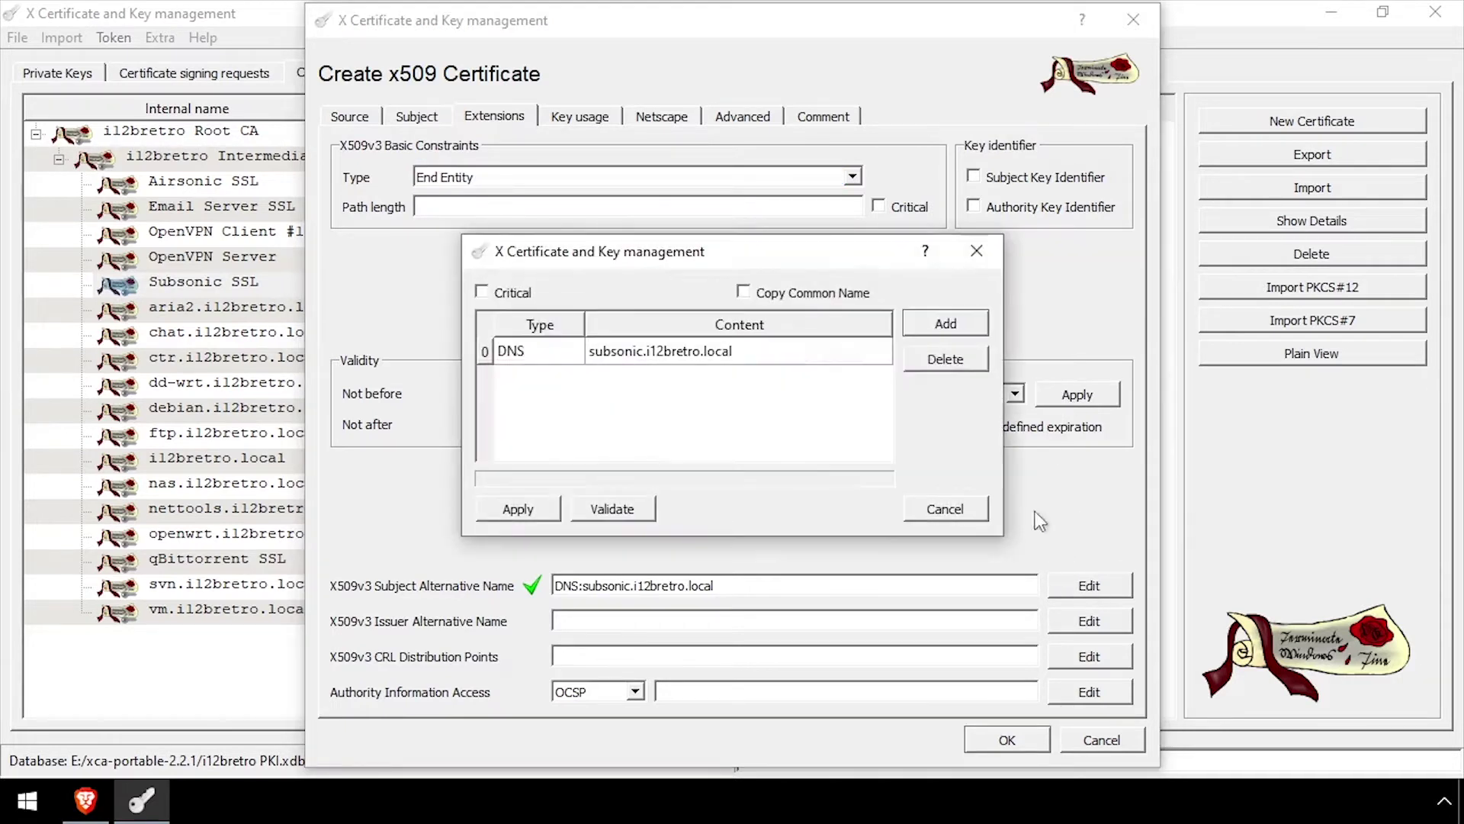
left_click(929, 361)
left_click(919, 323)
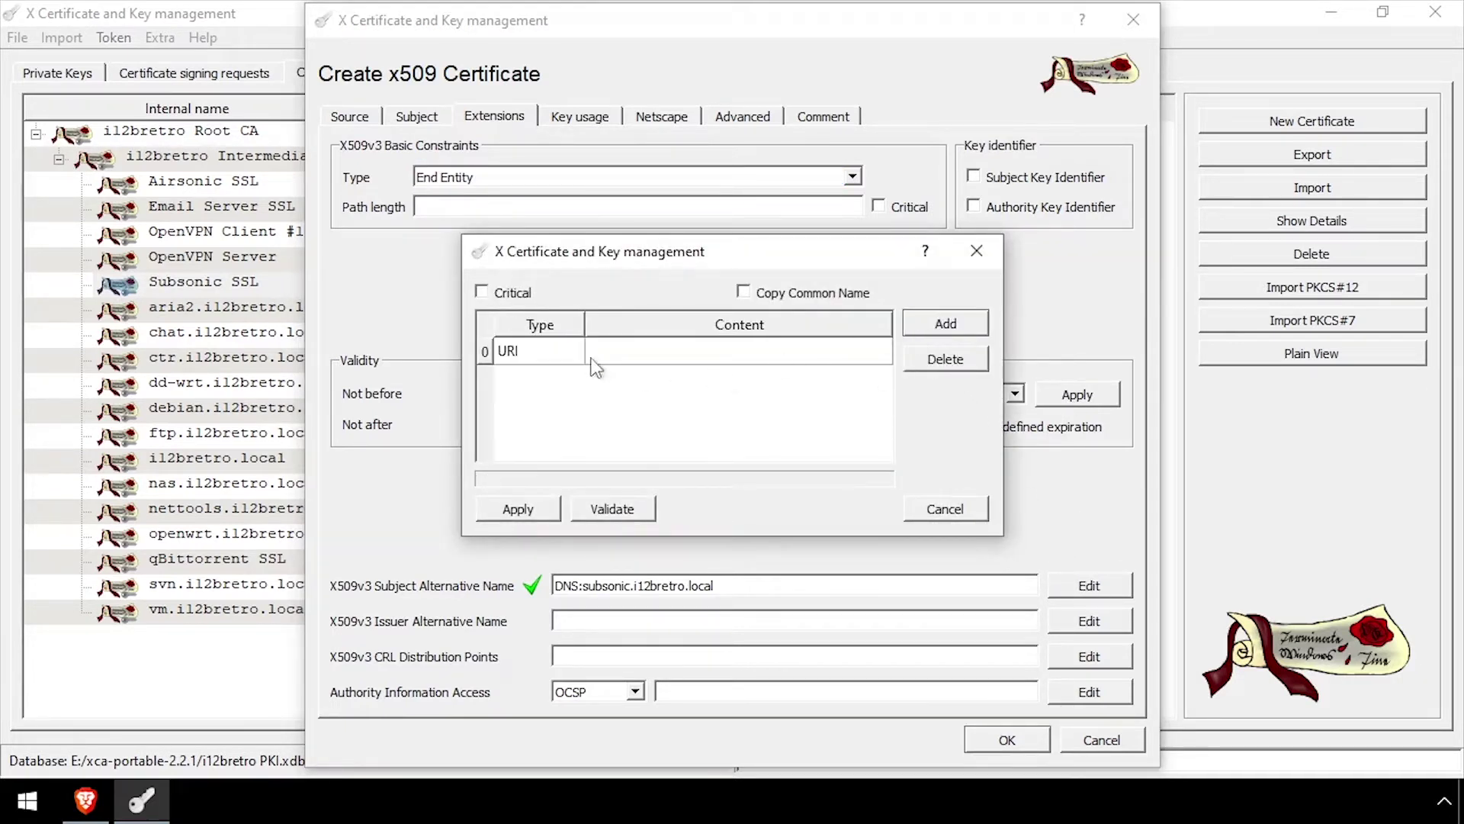
double_click(562, 350)
left_click(562, 351)
left_click(513, 424)
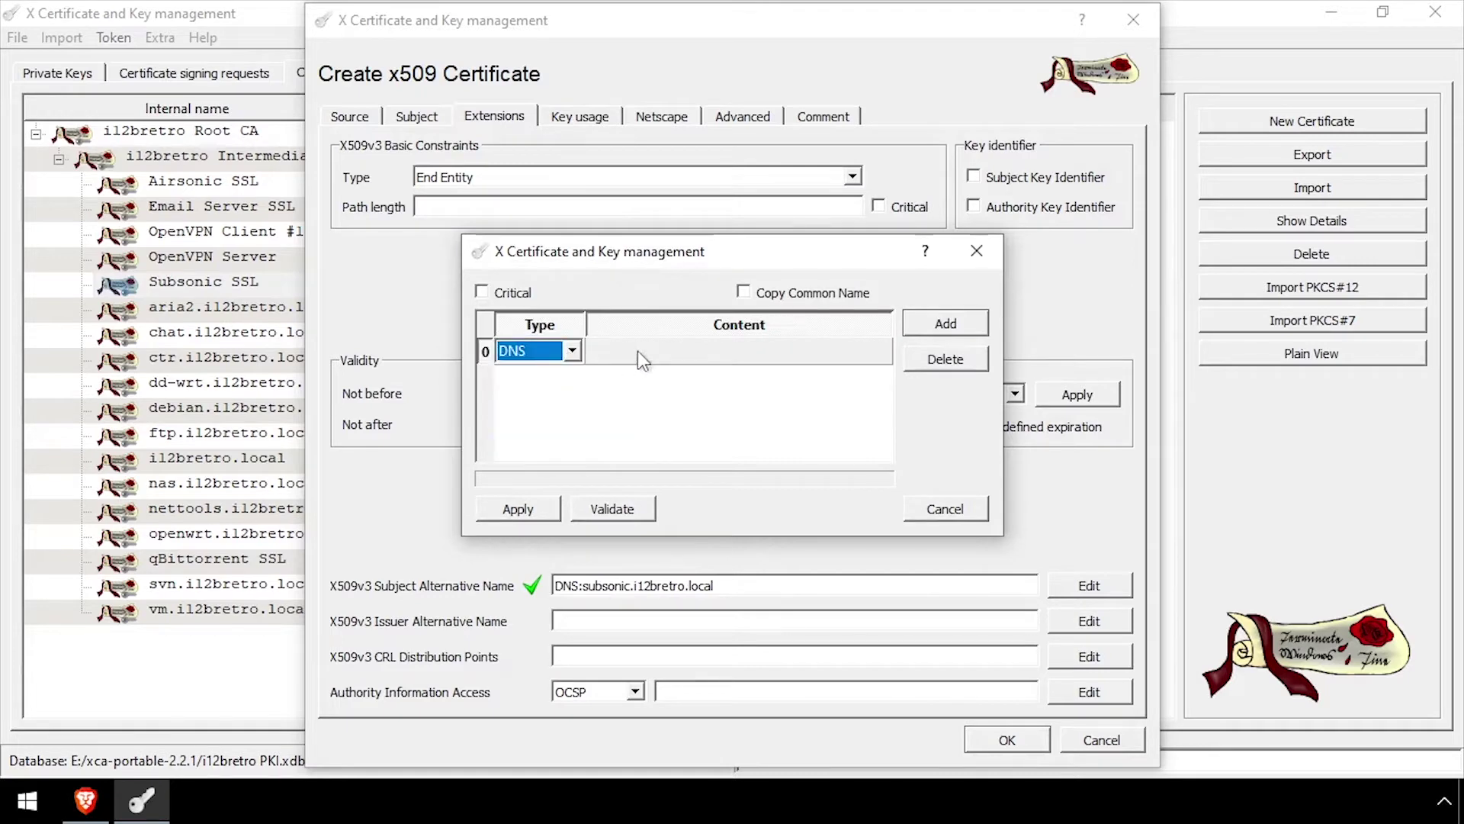
double_click(638, 352)
type("i12bretrodc.i12bretro.local")
left_click(518, 509)
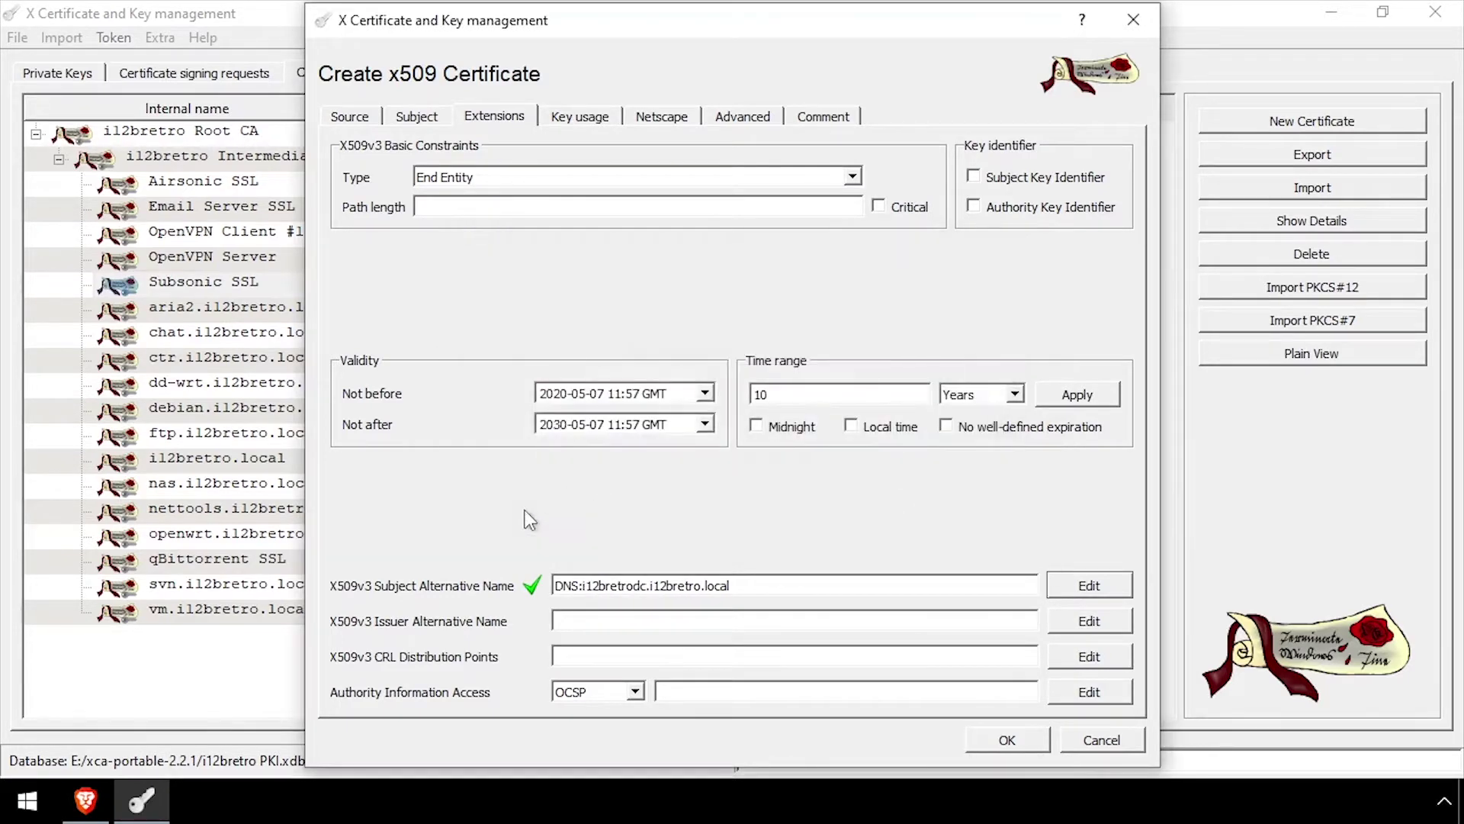
- Enable Digital Signature, Key Encipherment, and TLS web server and client authentication usages
left_click(578, 118)
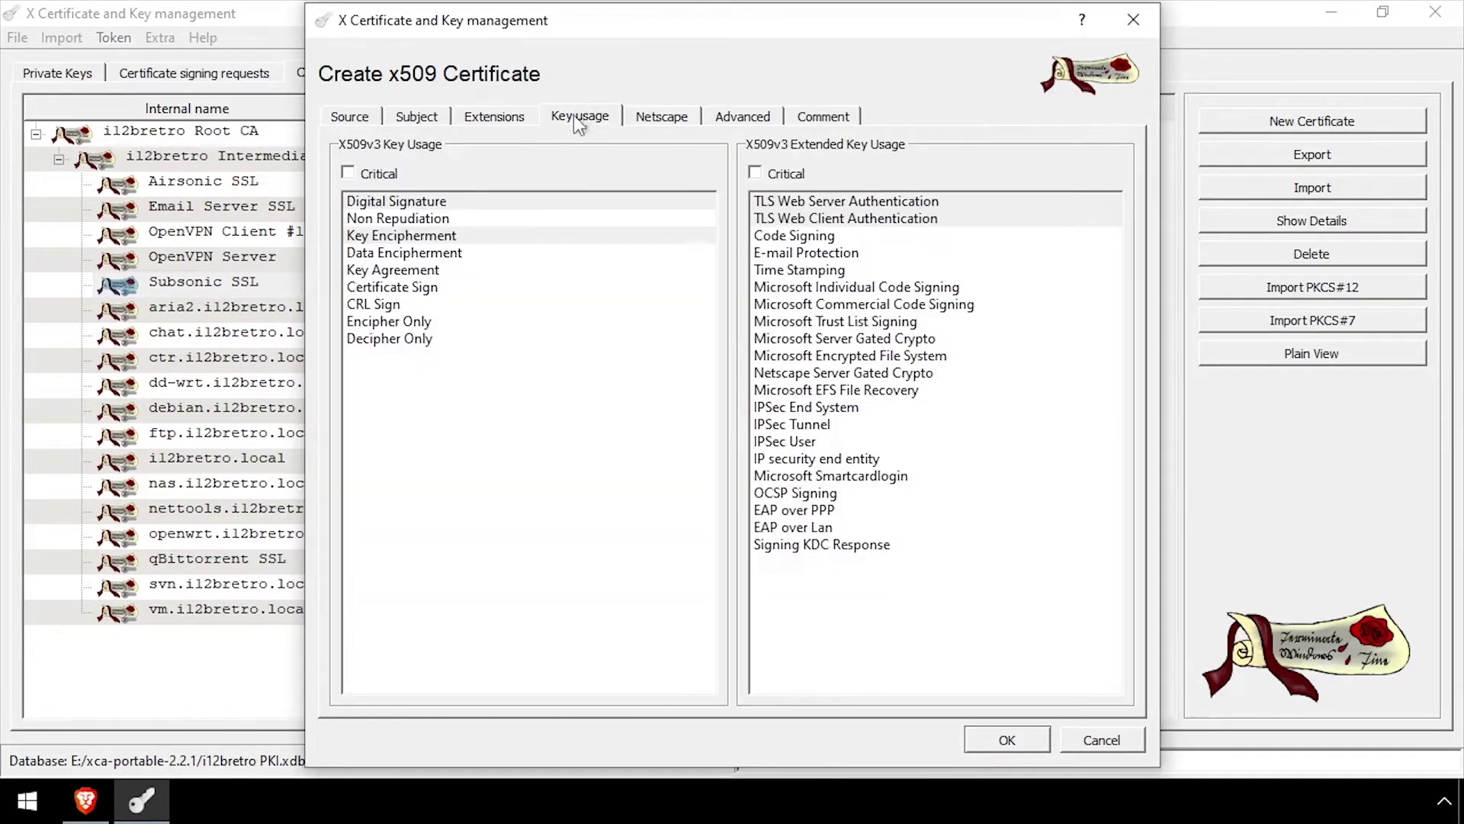
left_click(442, 235)
left_click(445, 202)
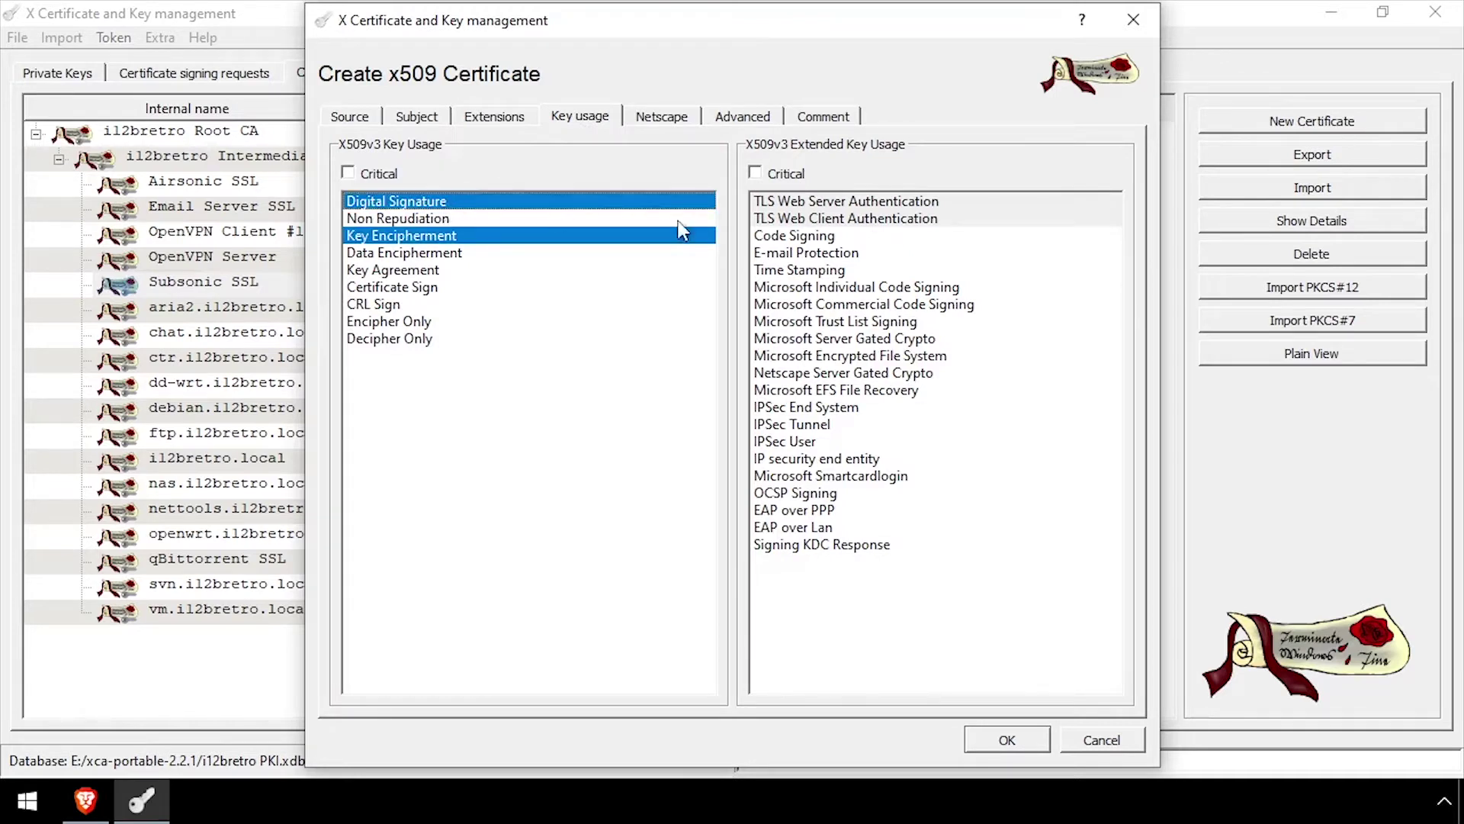
left_click(780, 217)
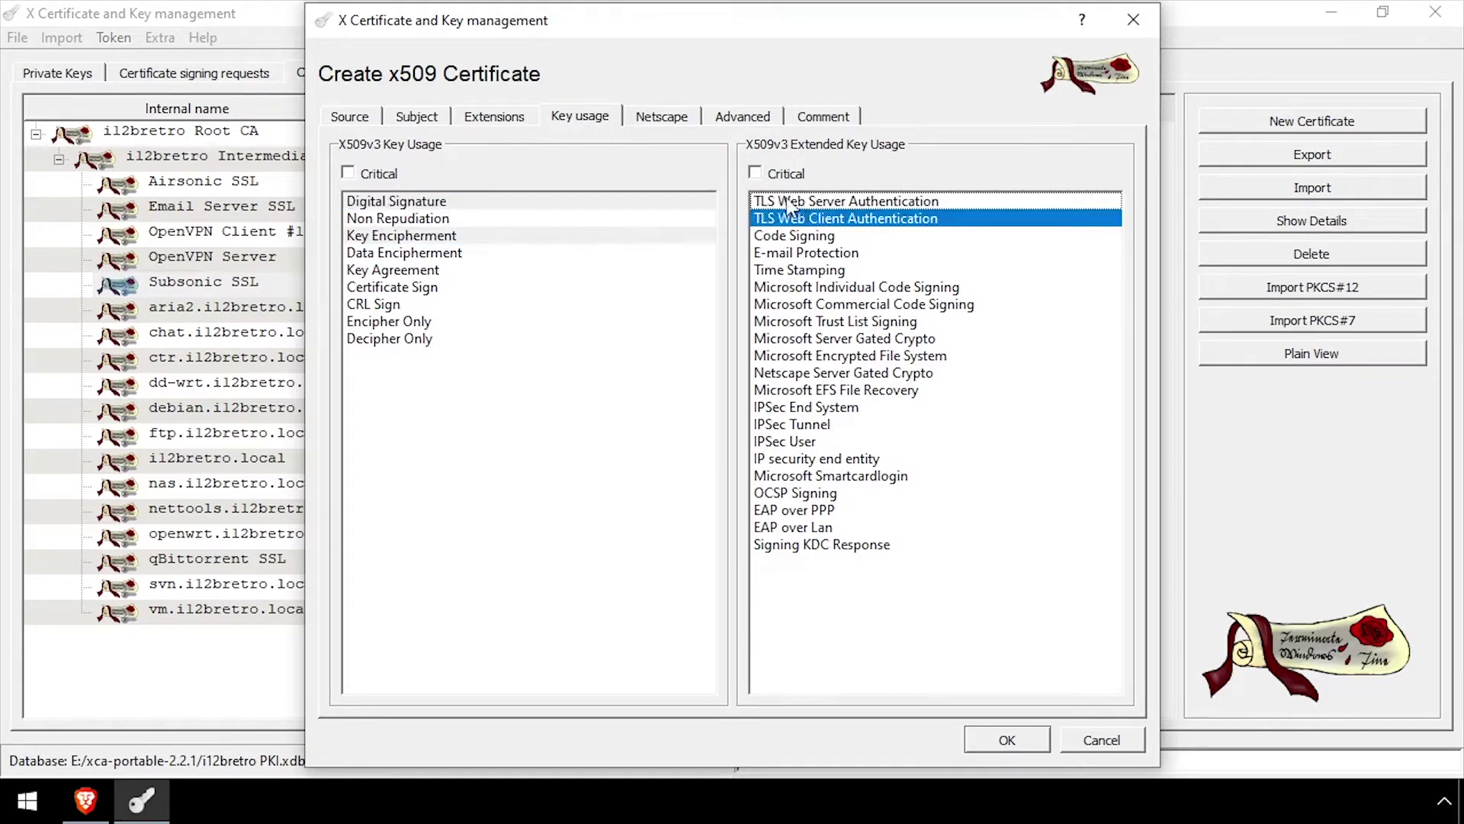
- Keep the SSL Server certificate type, submit, and accept the validity warning
left_click(659, 120)
left_click(440, 197)
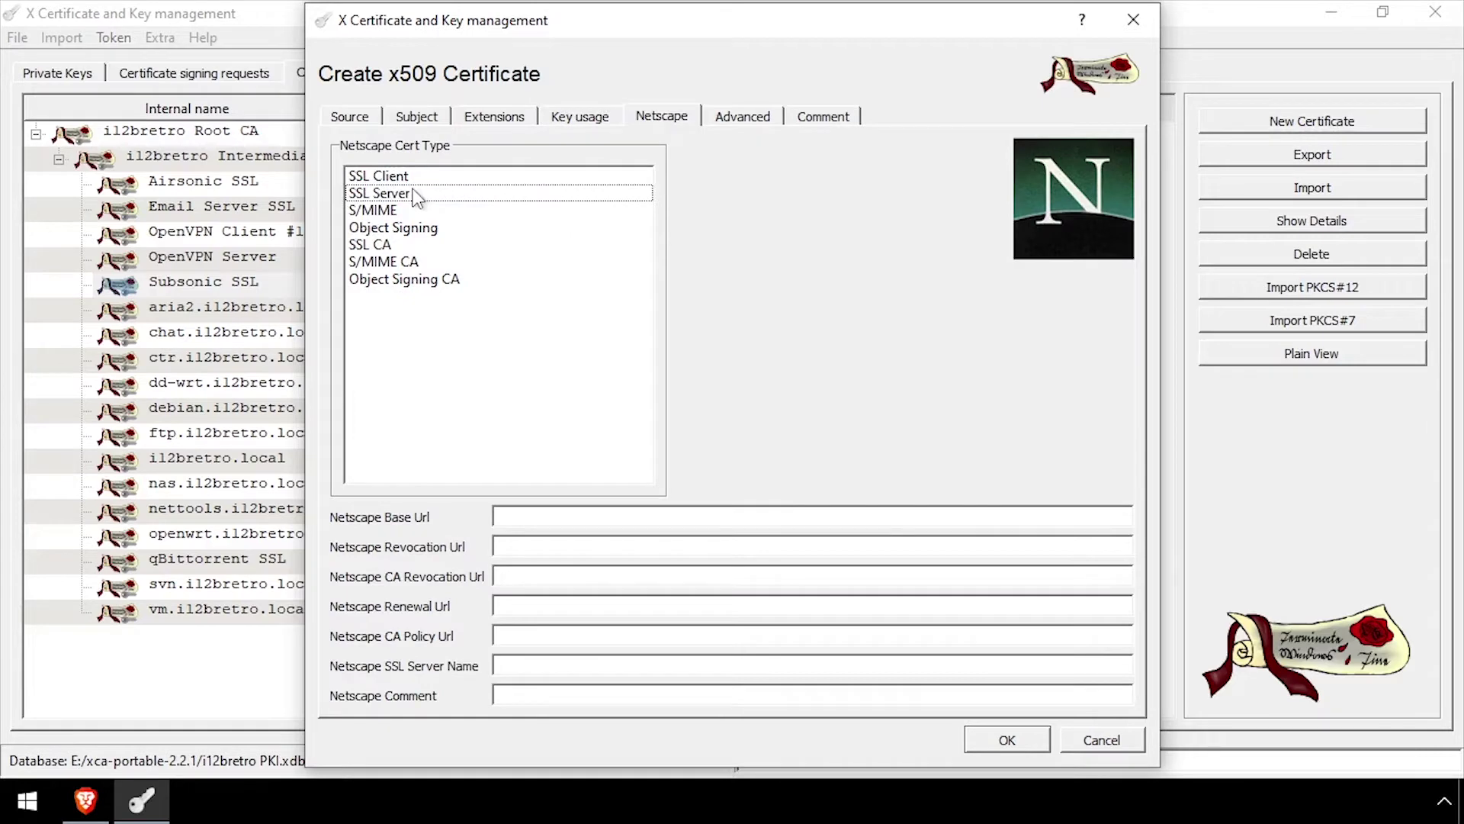
left_click(415, 192)
left_click(1002, 741)
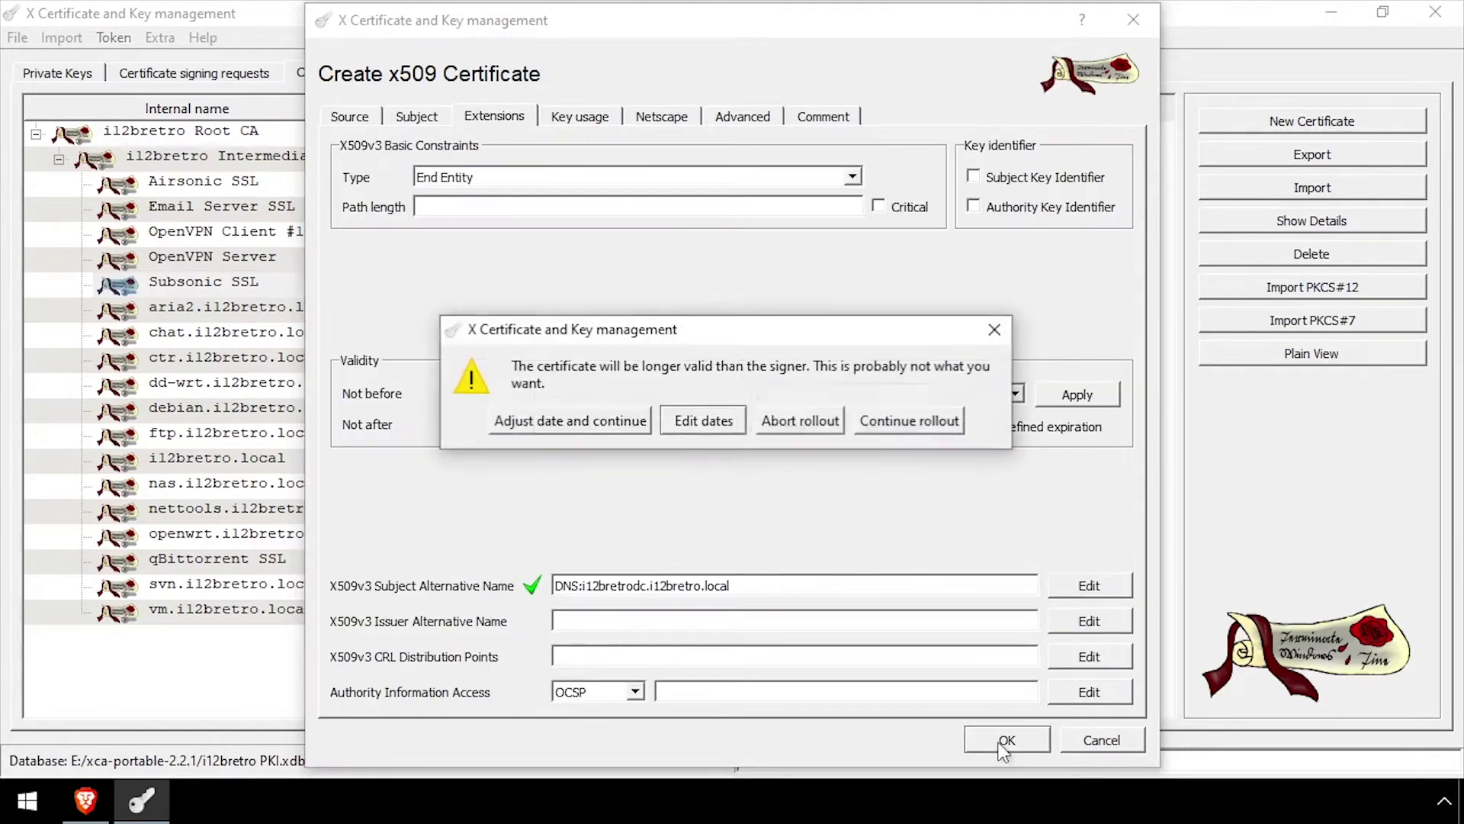
left_click(572, 424)
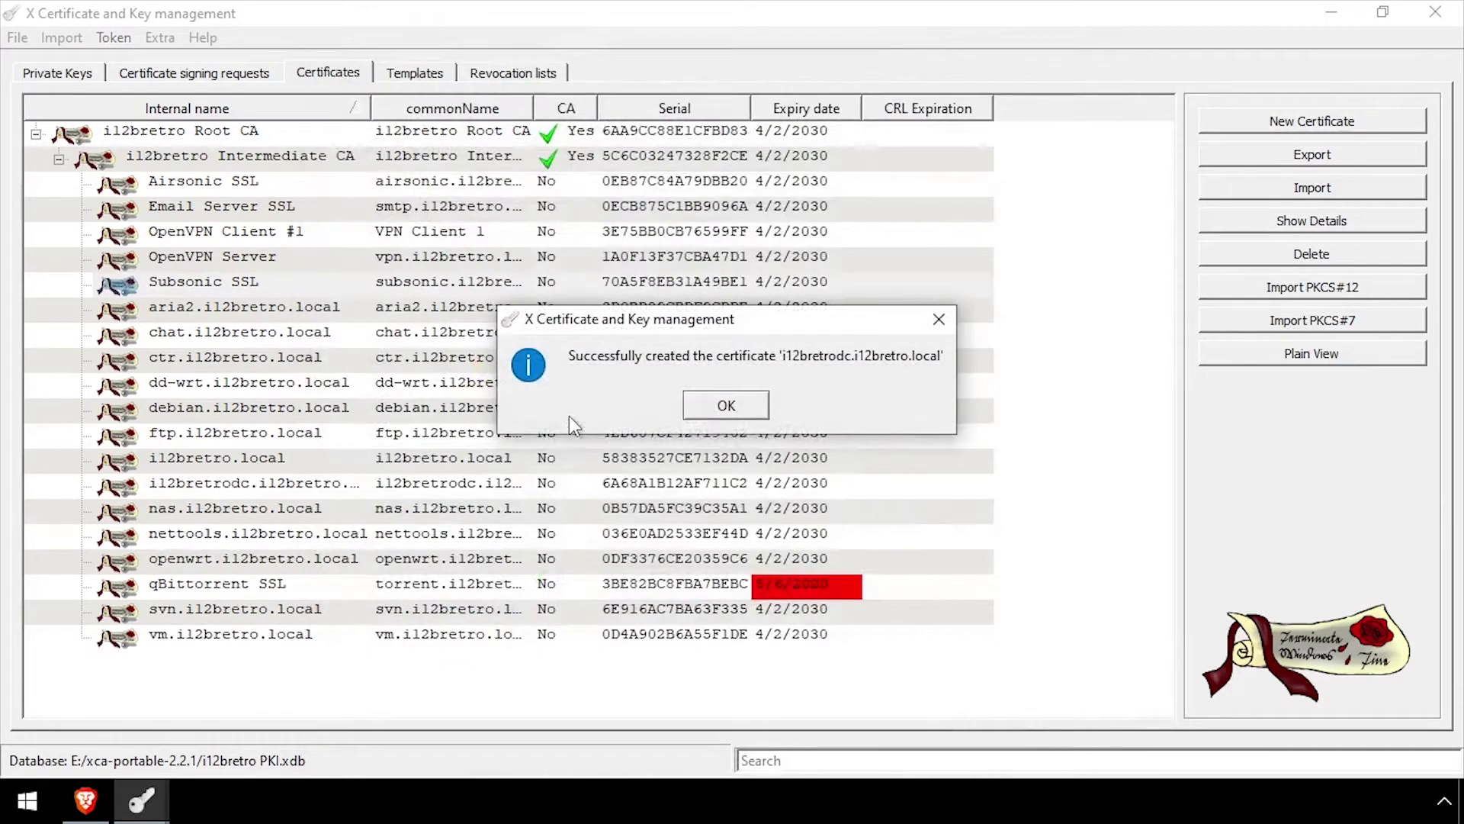
- Export i12bretrodc.i12bretro.local as a password-protected PKCS #12 (.p12) file on the desktop
left_click(720, 414)
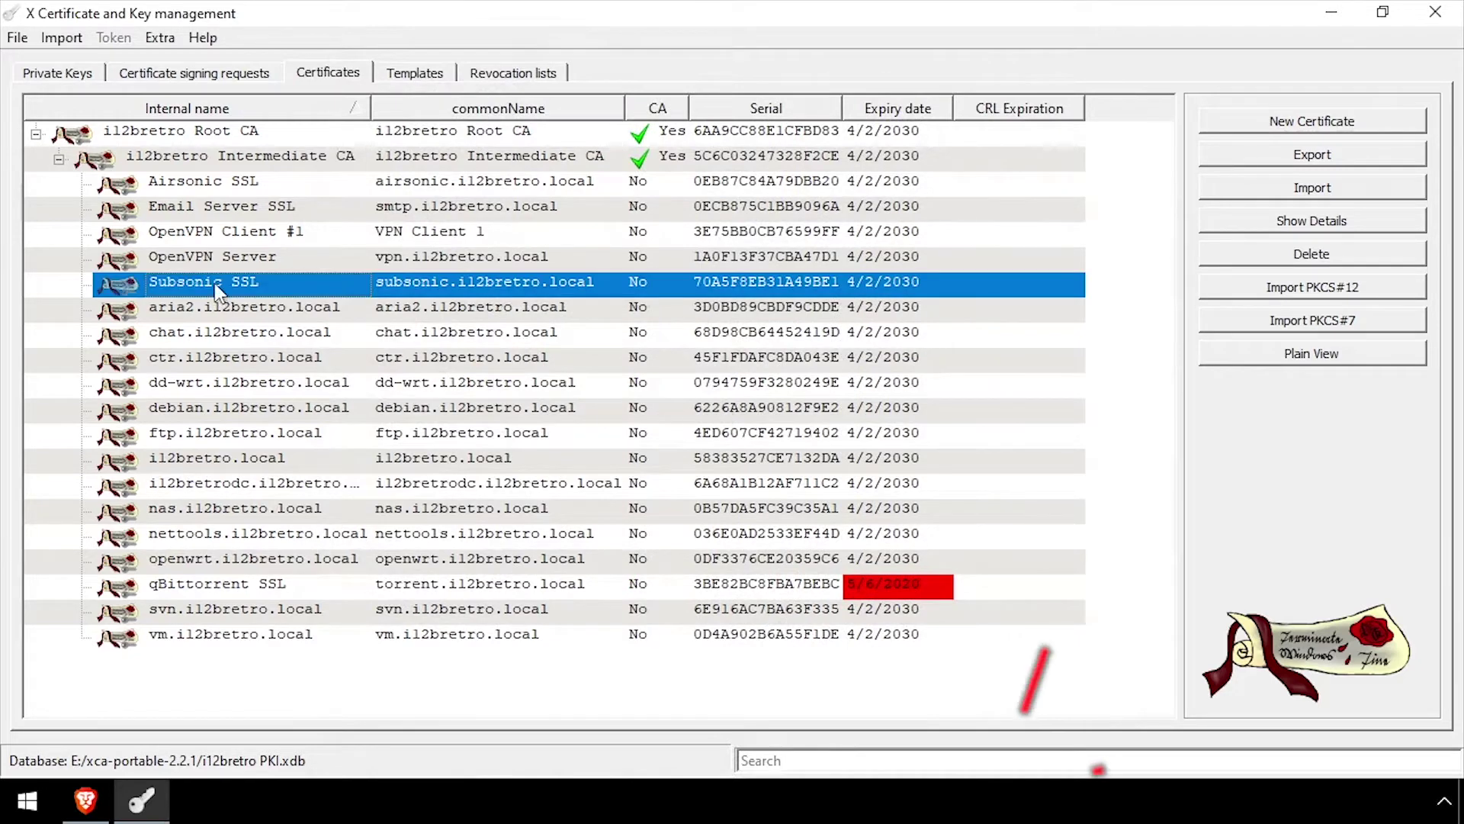
left_click(244, 483)
right_click(244, 484)
mouse_move(284, 261)
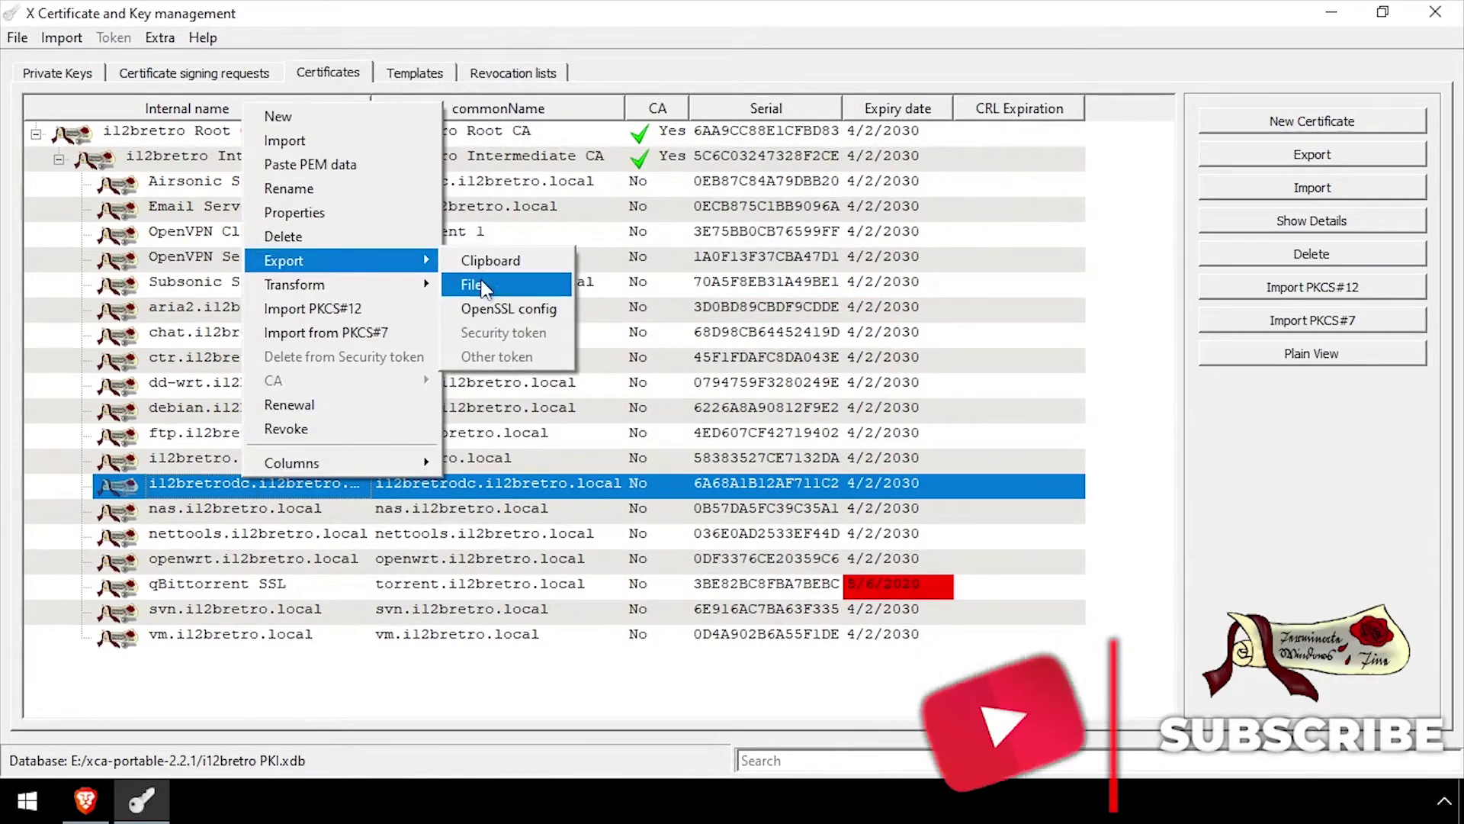
left_click(470, 284)
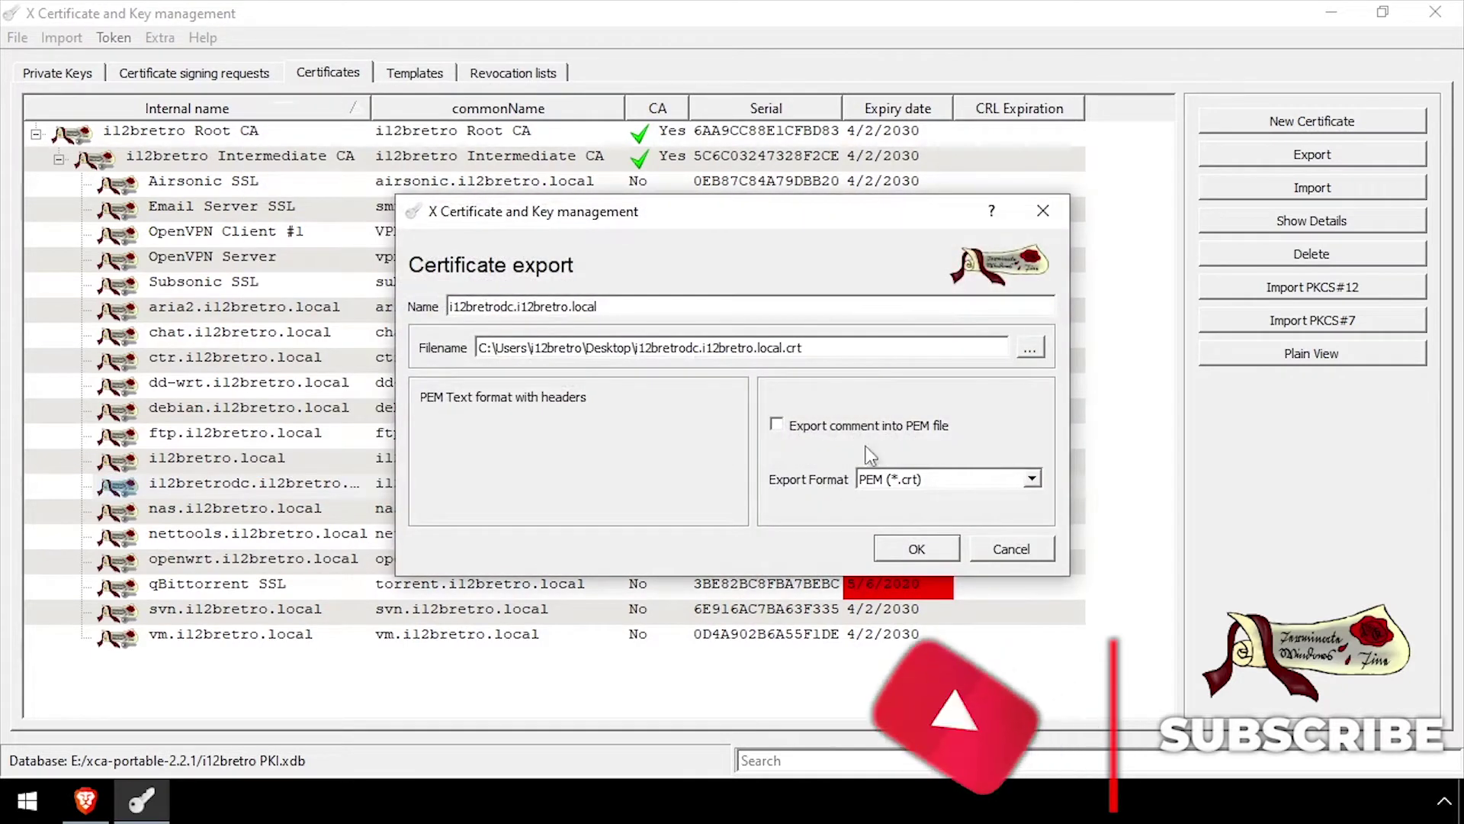
left_click(926, 479)
left_click(927, 590)
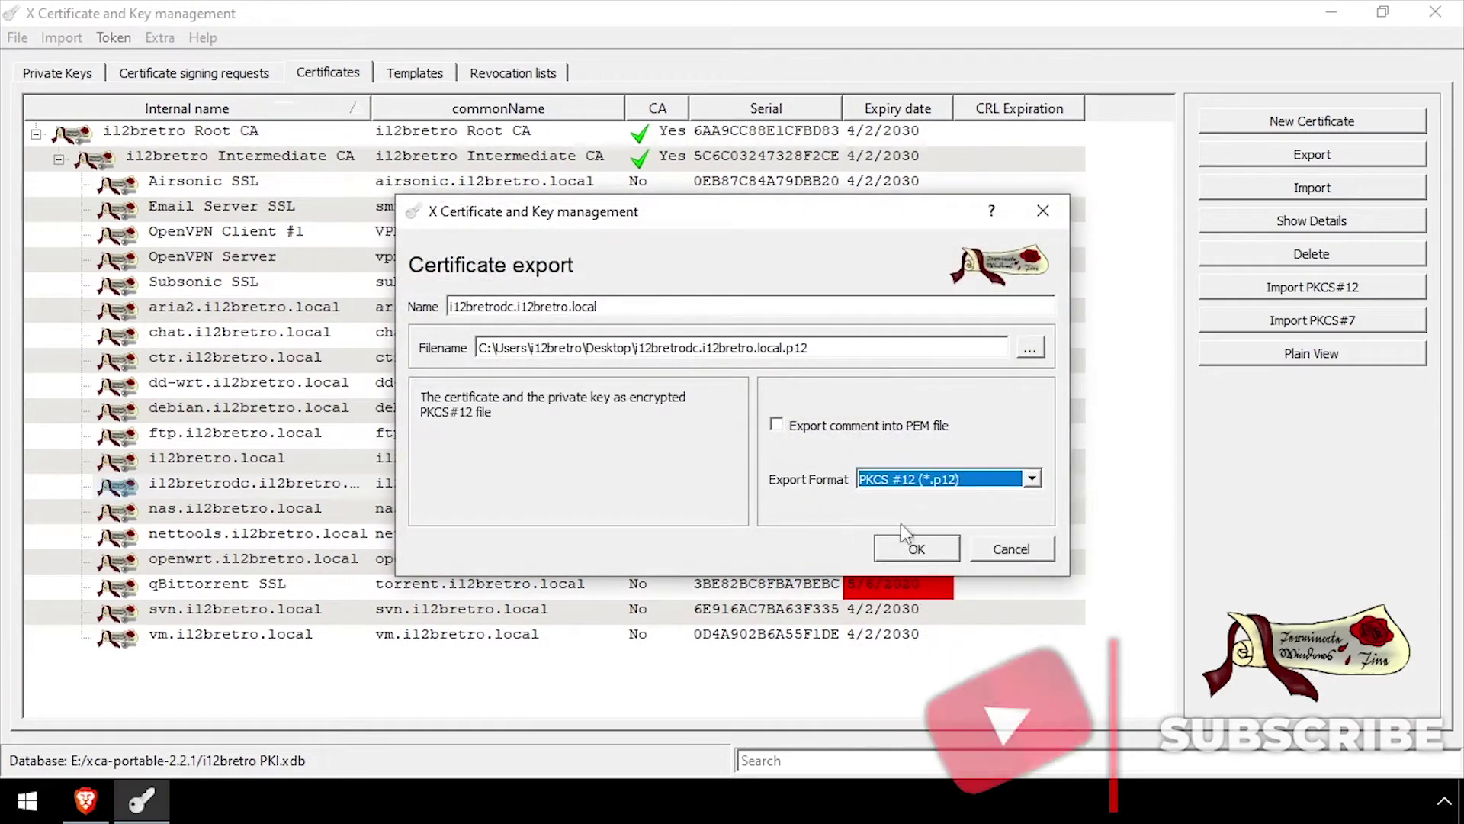
left_click(921, 545)
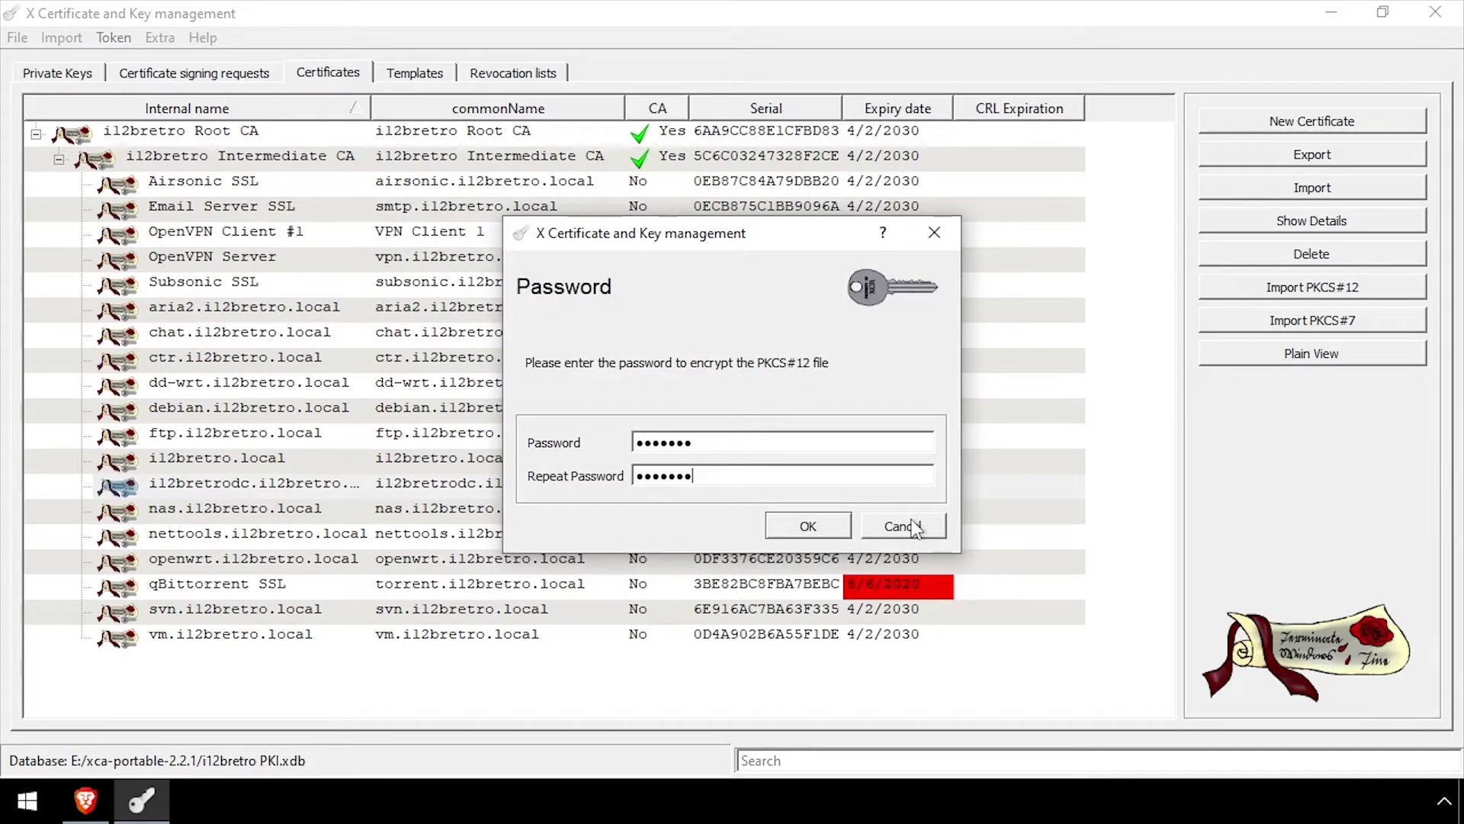
left_click(845, 525)
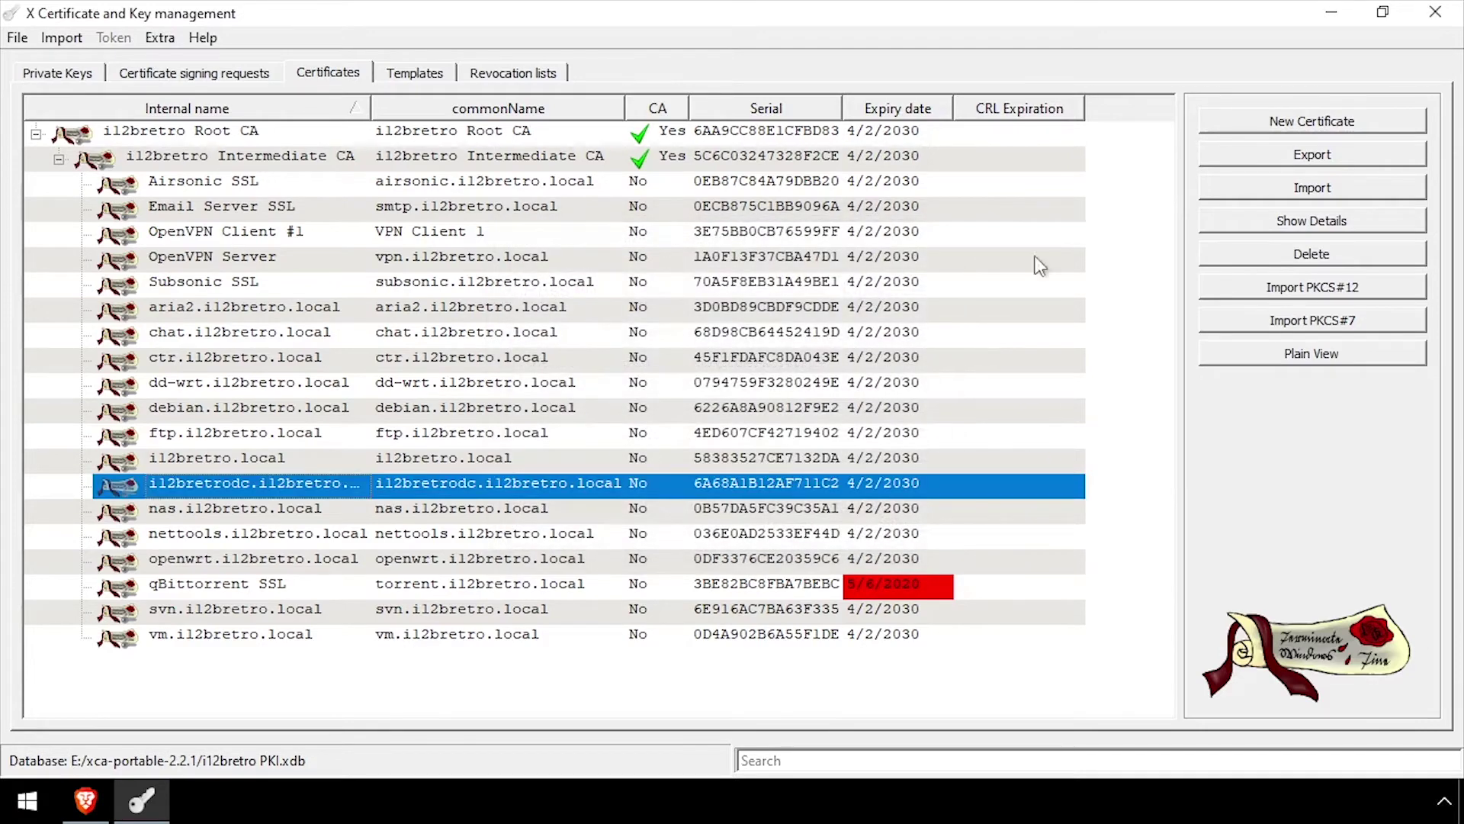
- Minimize XCA and the browser, then launch Run from the Win+X menu
left_click(1326, 13)
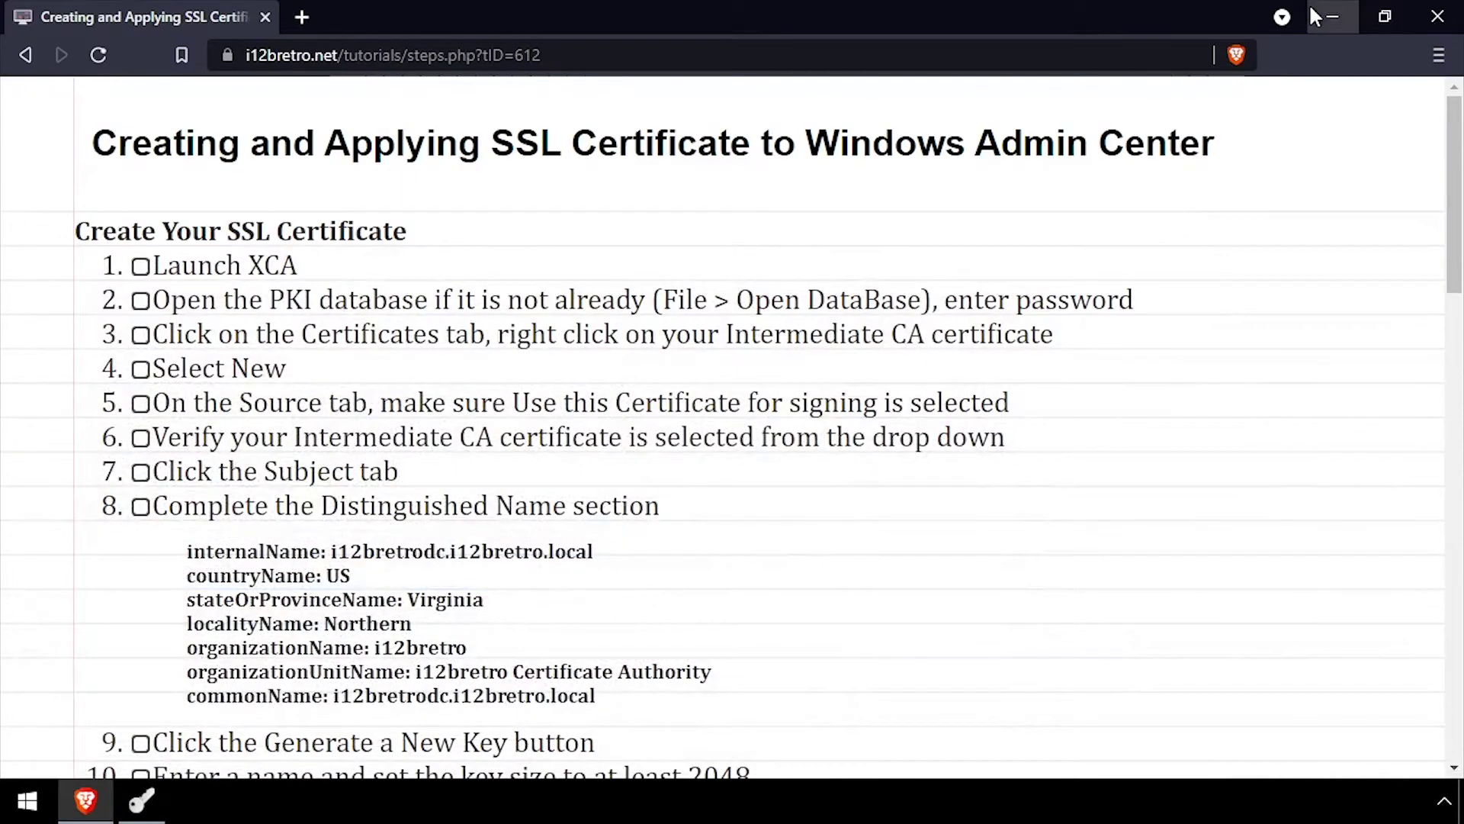
left_click(1315, 16)
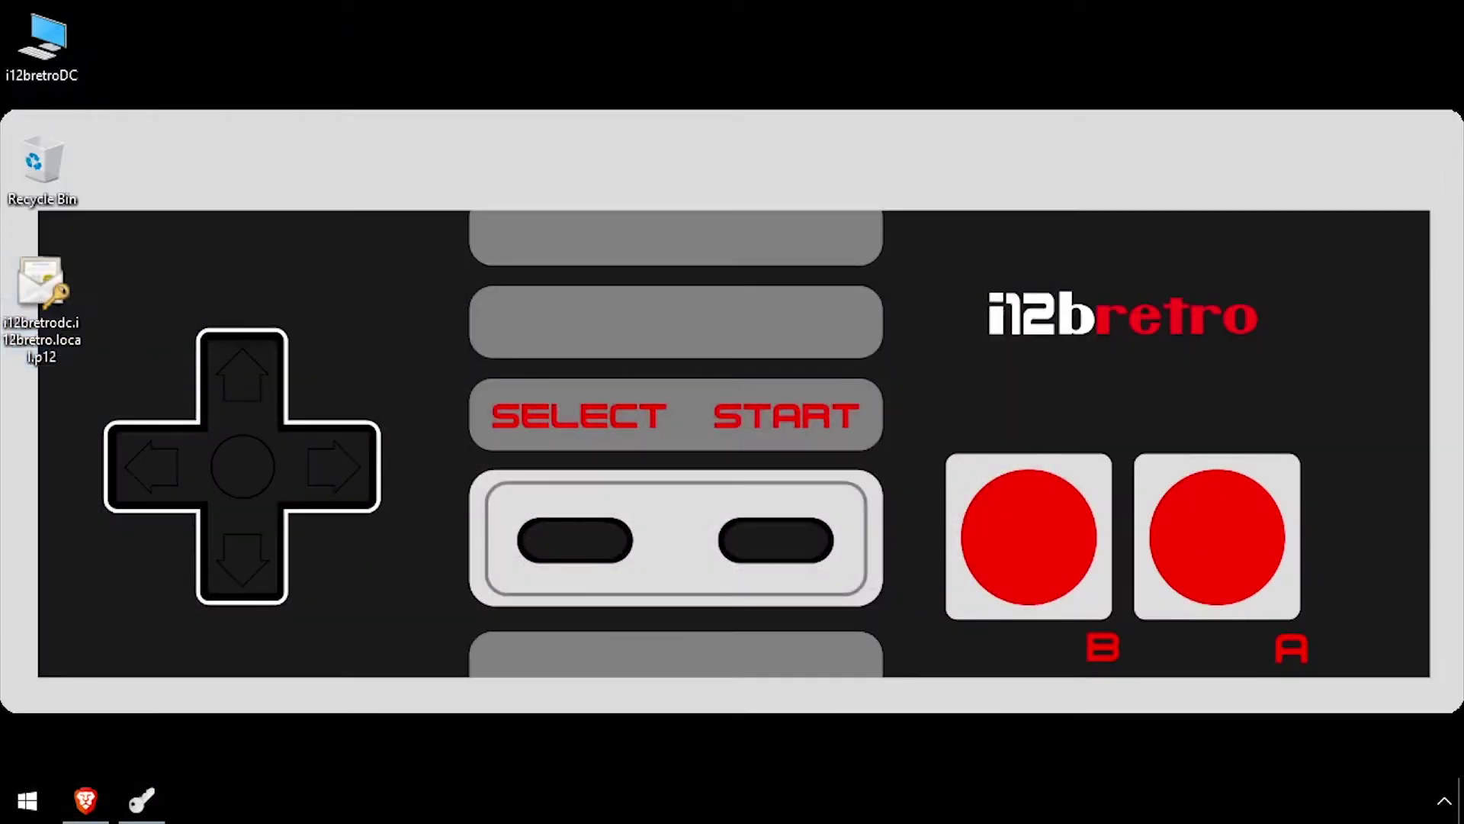
right_click(34, 795)
left_click(98, 711)
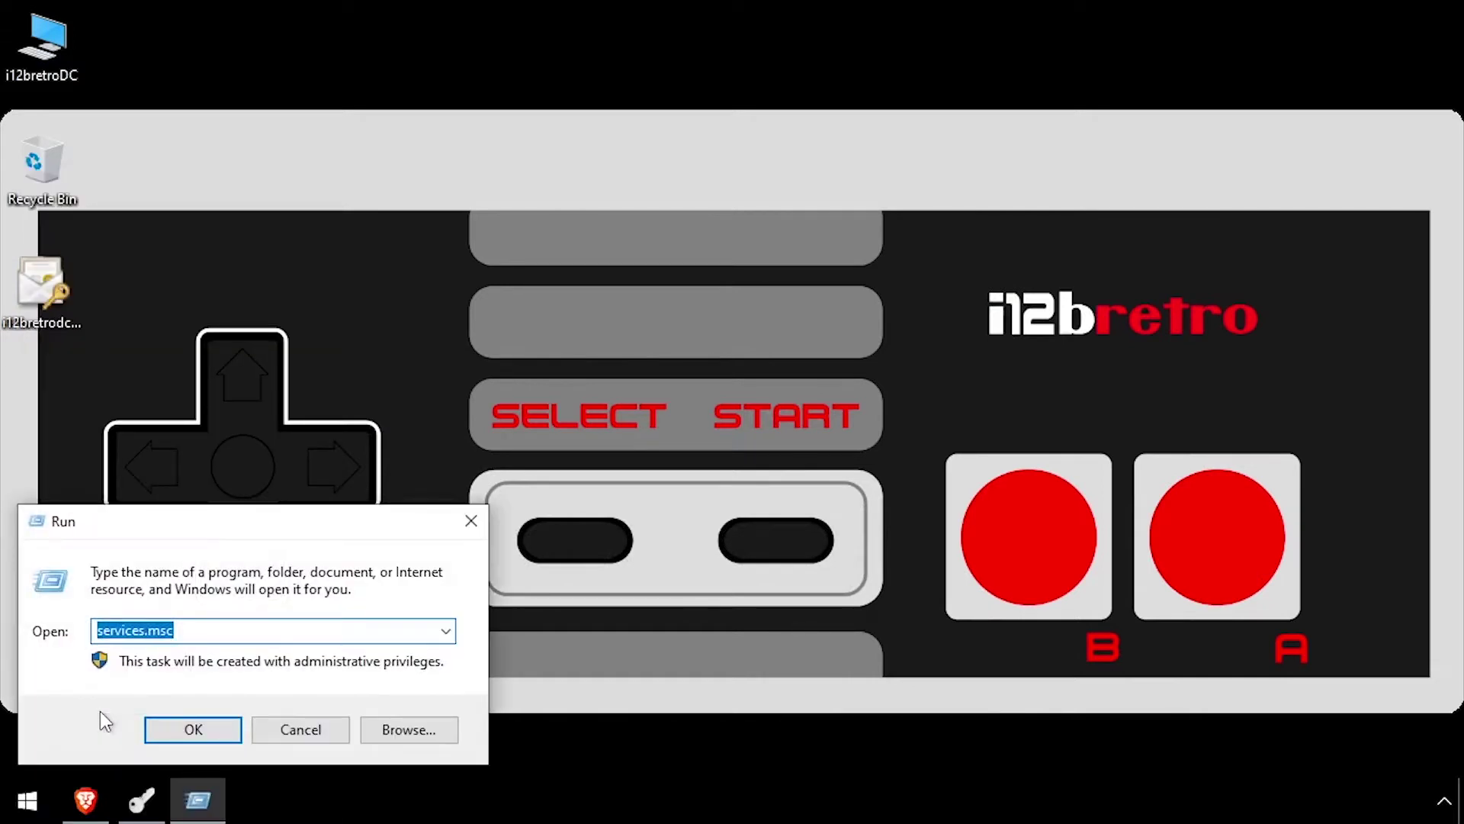
type("mmc")
- Run mmc and add the Certificates snap-in for the local computer account
key("Return")
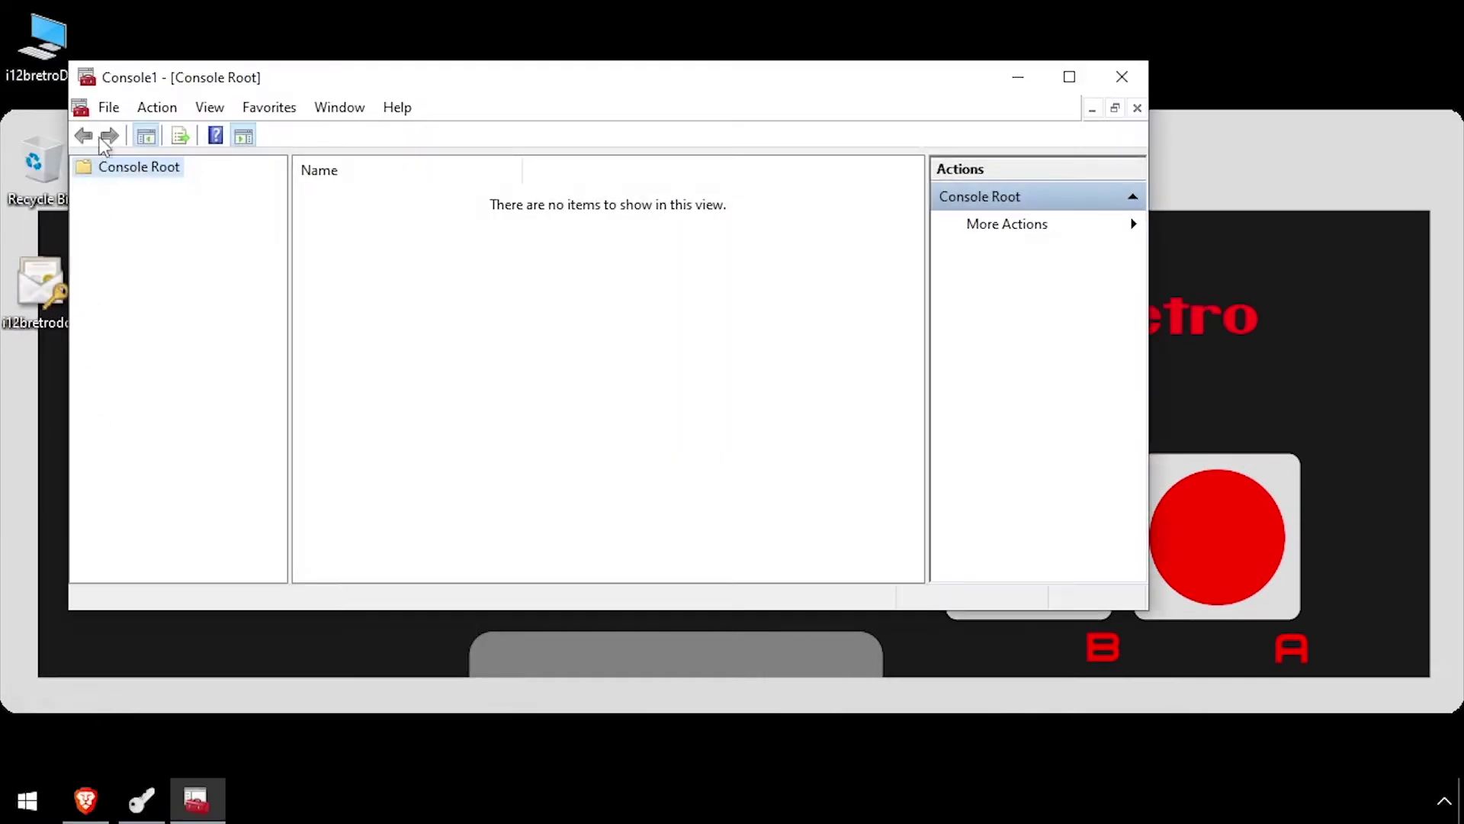
left_click(109, 107)
left_click(174, 244)
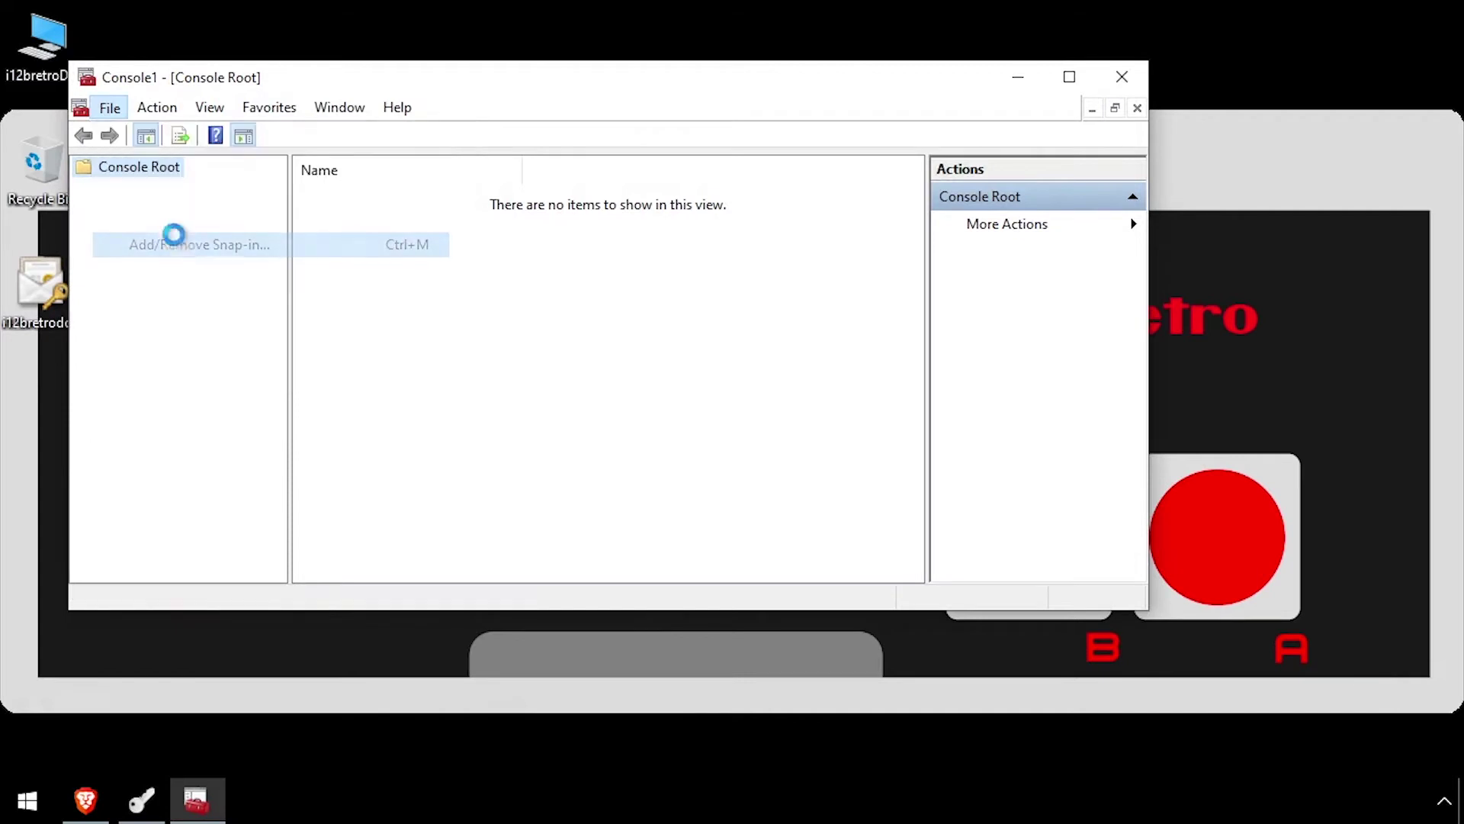
double_click(302, 331)
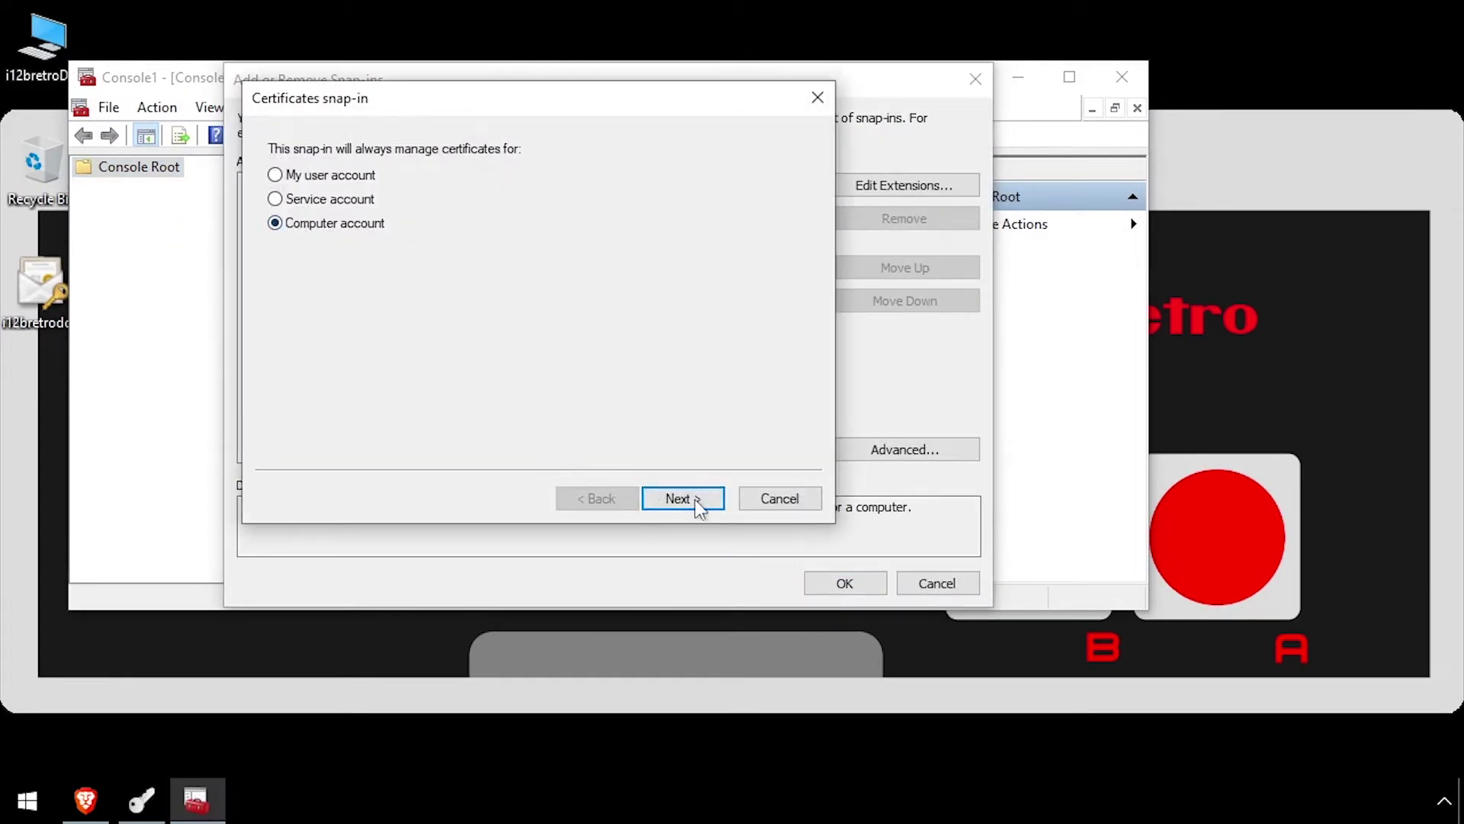
left_click(695, 500)
left_click(695, 500)
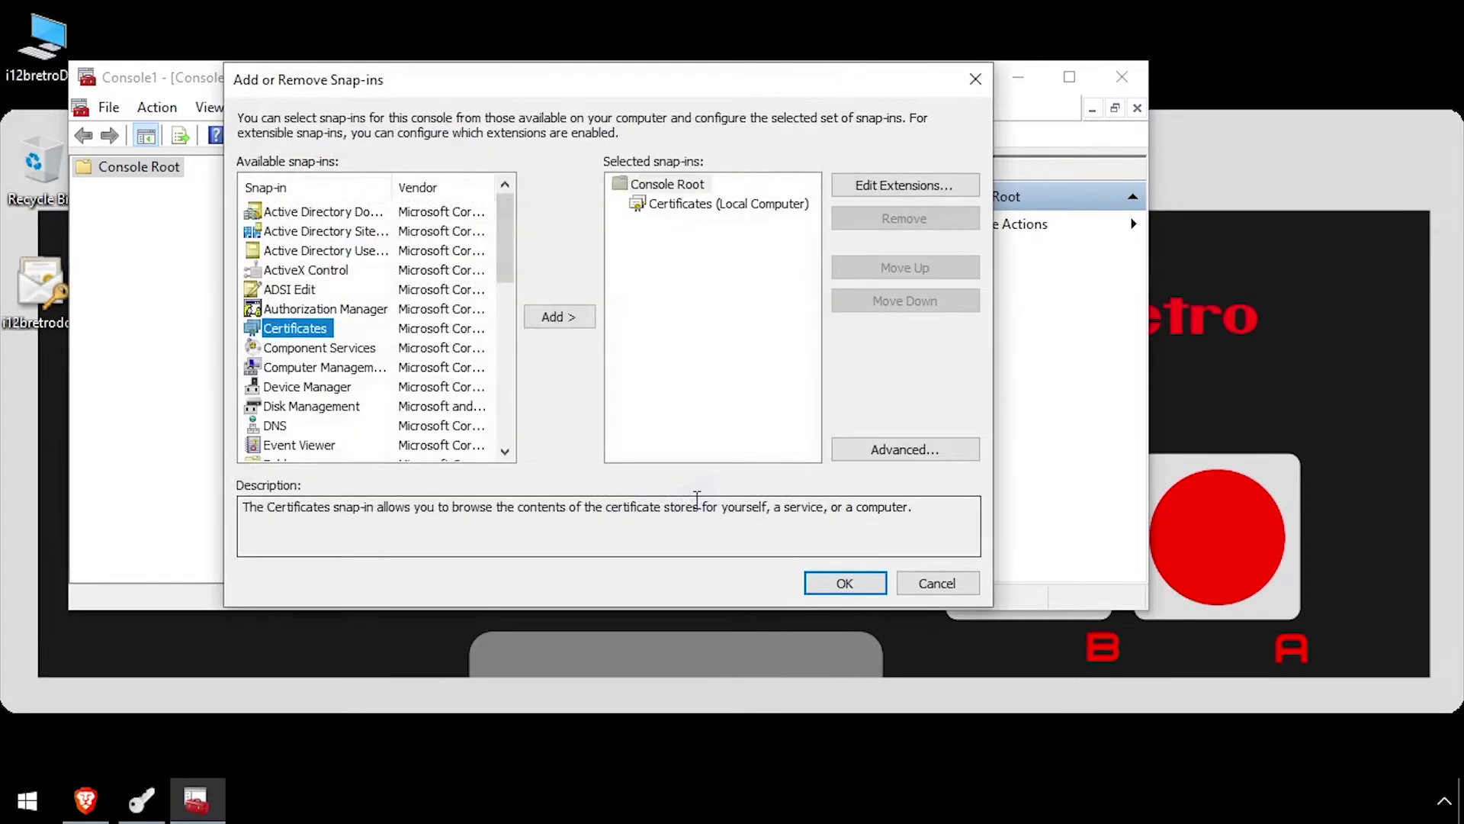
left_click(847, 586)
- Expand the local computer's Personal store to list its certificates
left_click(82, 187)
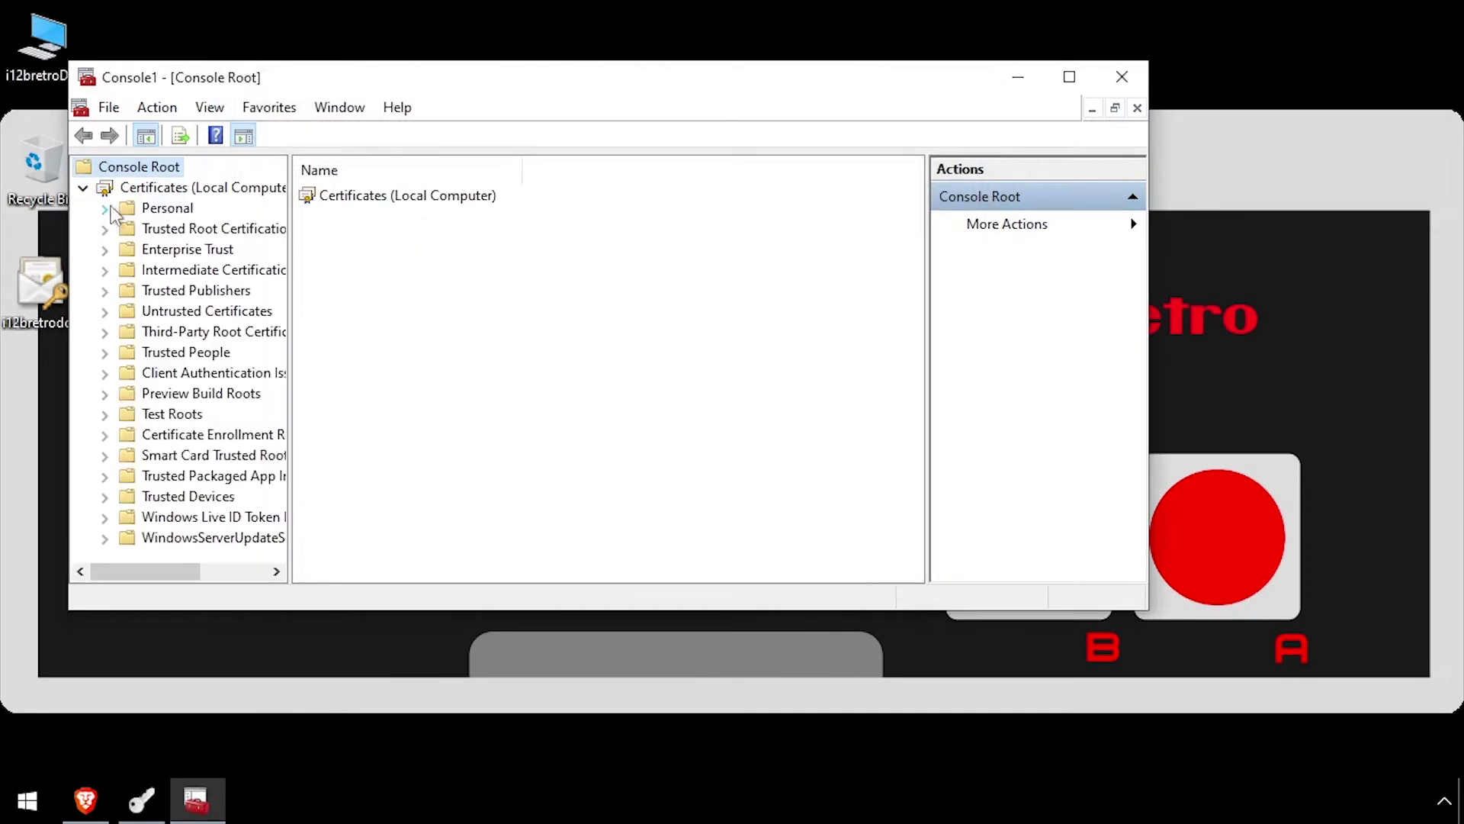
left_click(104, 208)
left_click(189, 229)
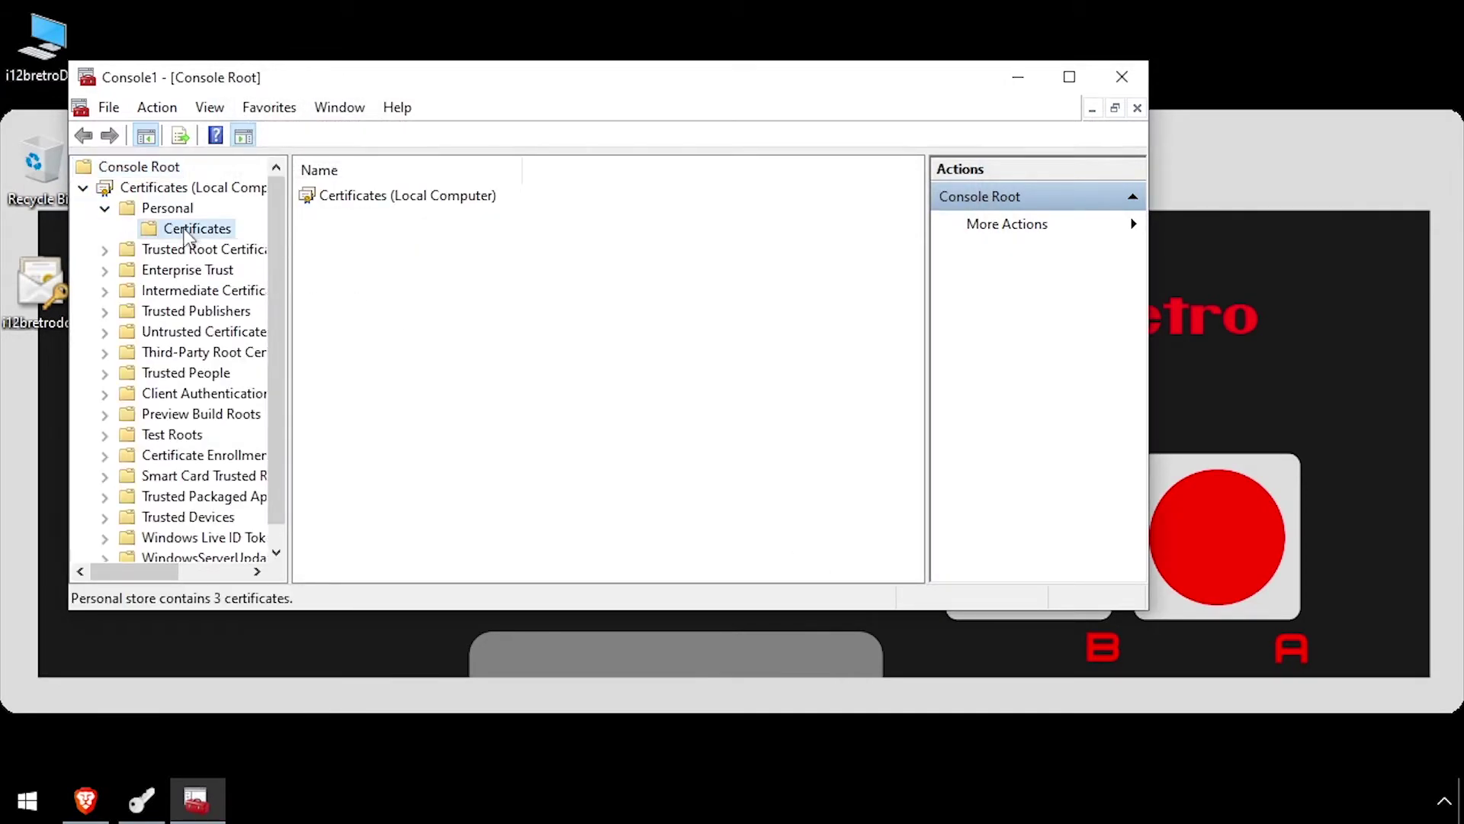
- Start importing into Personal, selecting the i12bretrodc.i12bretro.local.p12 file
right_click(402, 288)
mouse_move(465, 301)
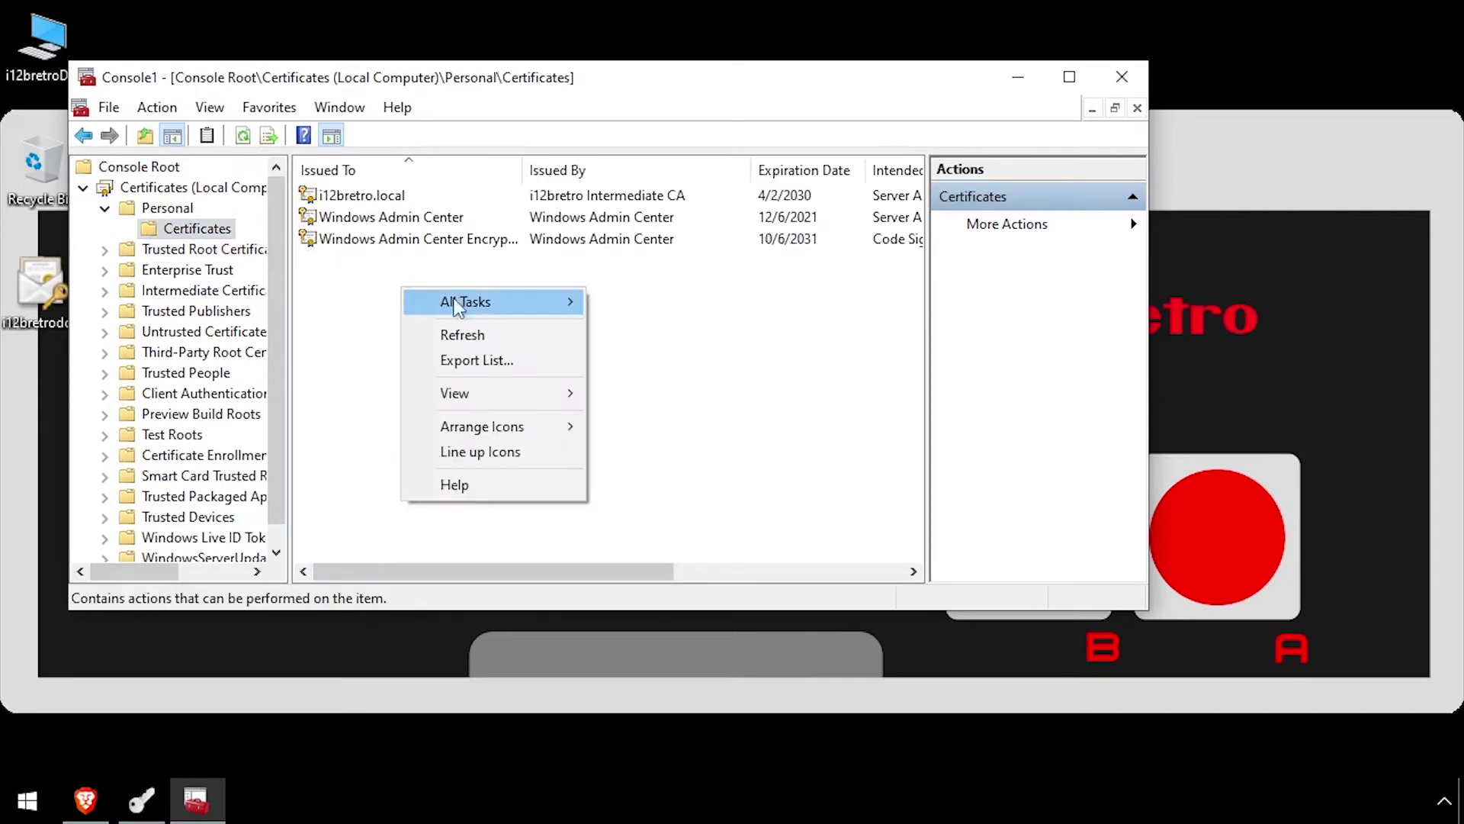
left_click(688, 331)
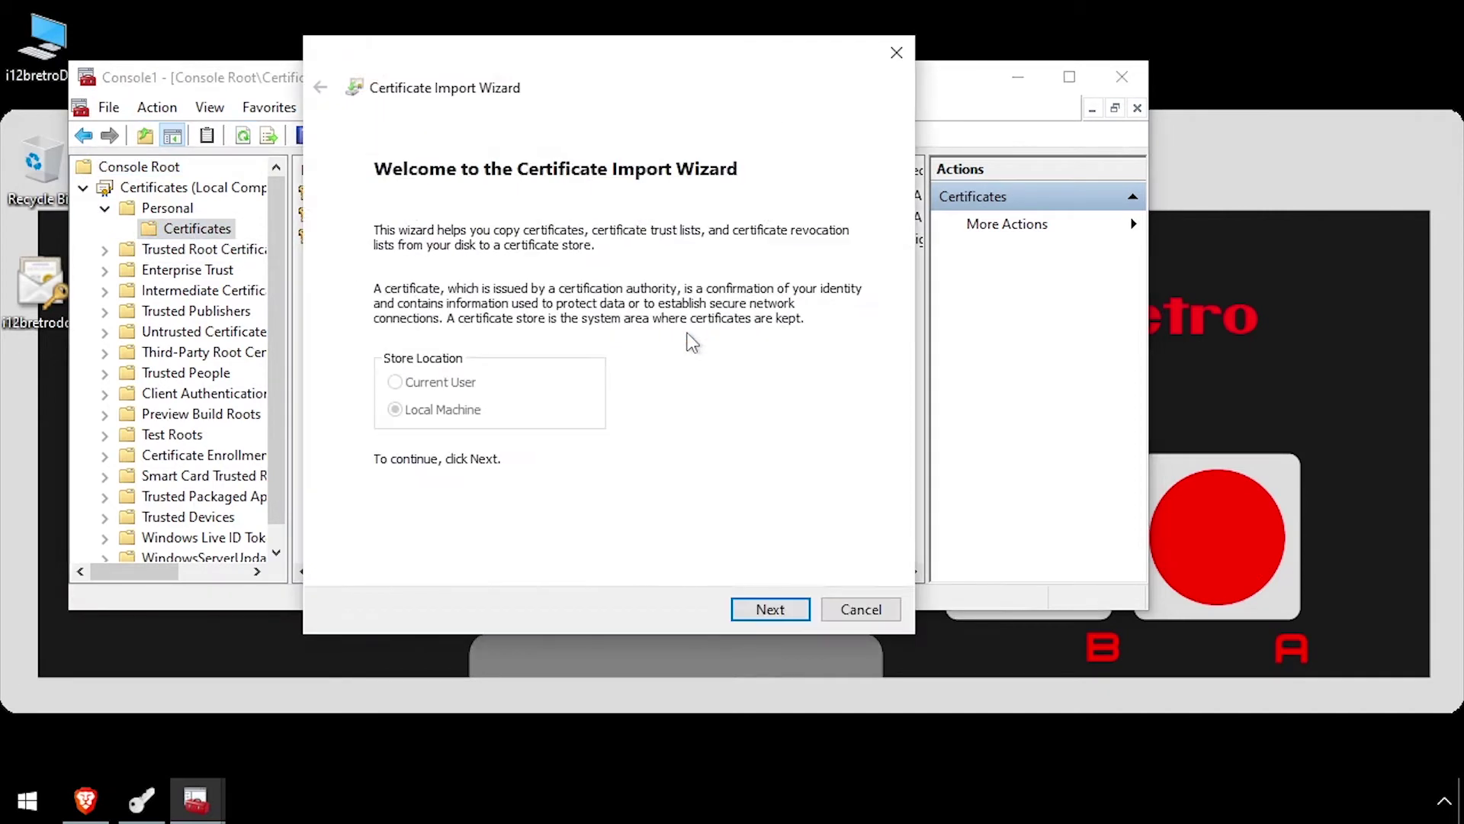
left_click(770, 609)
left_click(809, 270)
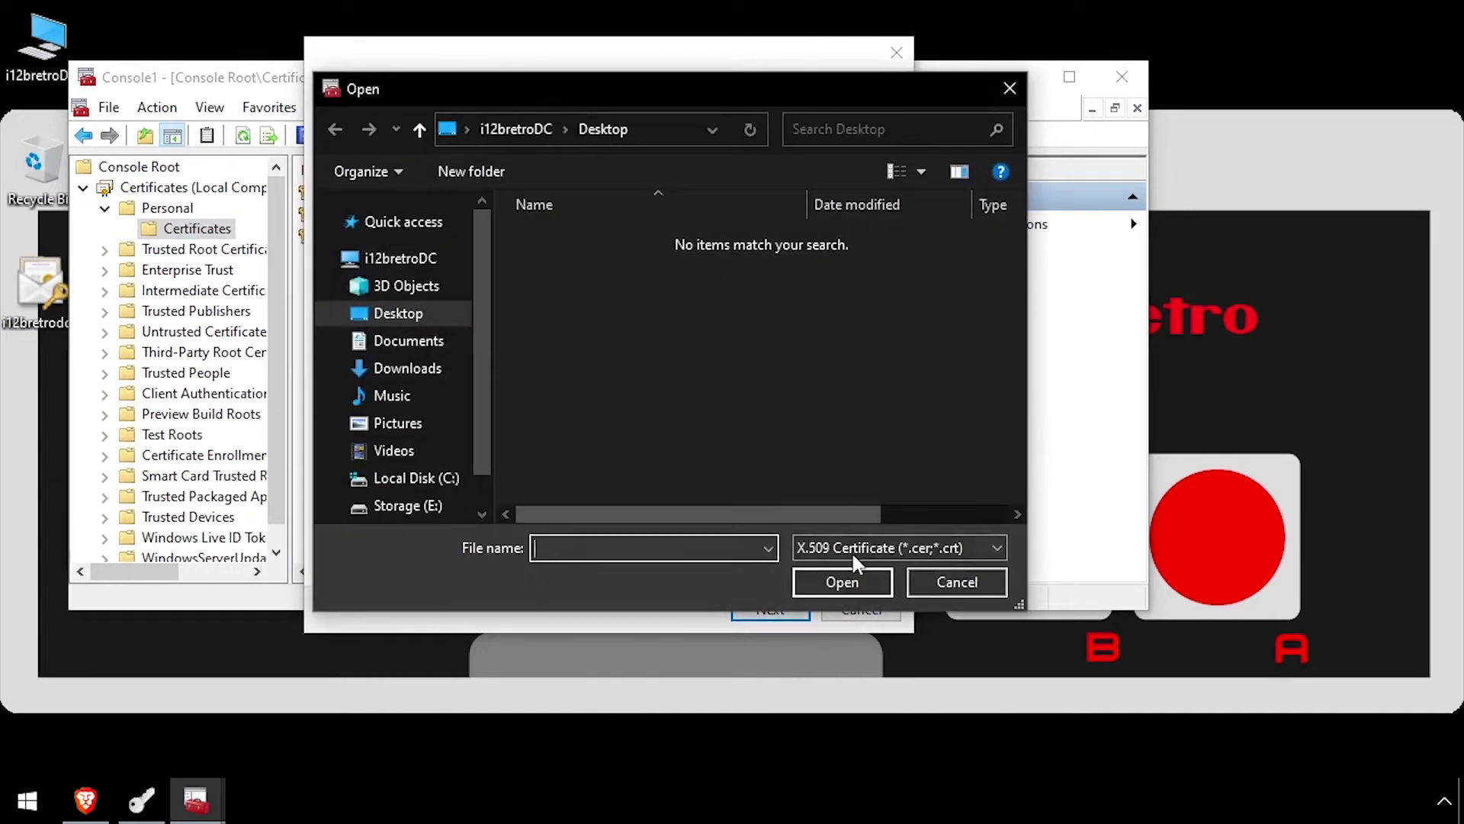
left_click(851, 548)
left_click(851, 670)
double_click(657, 236)
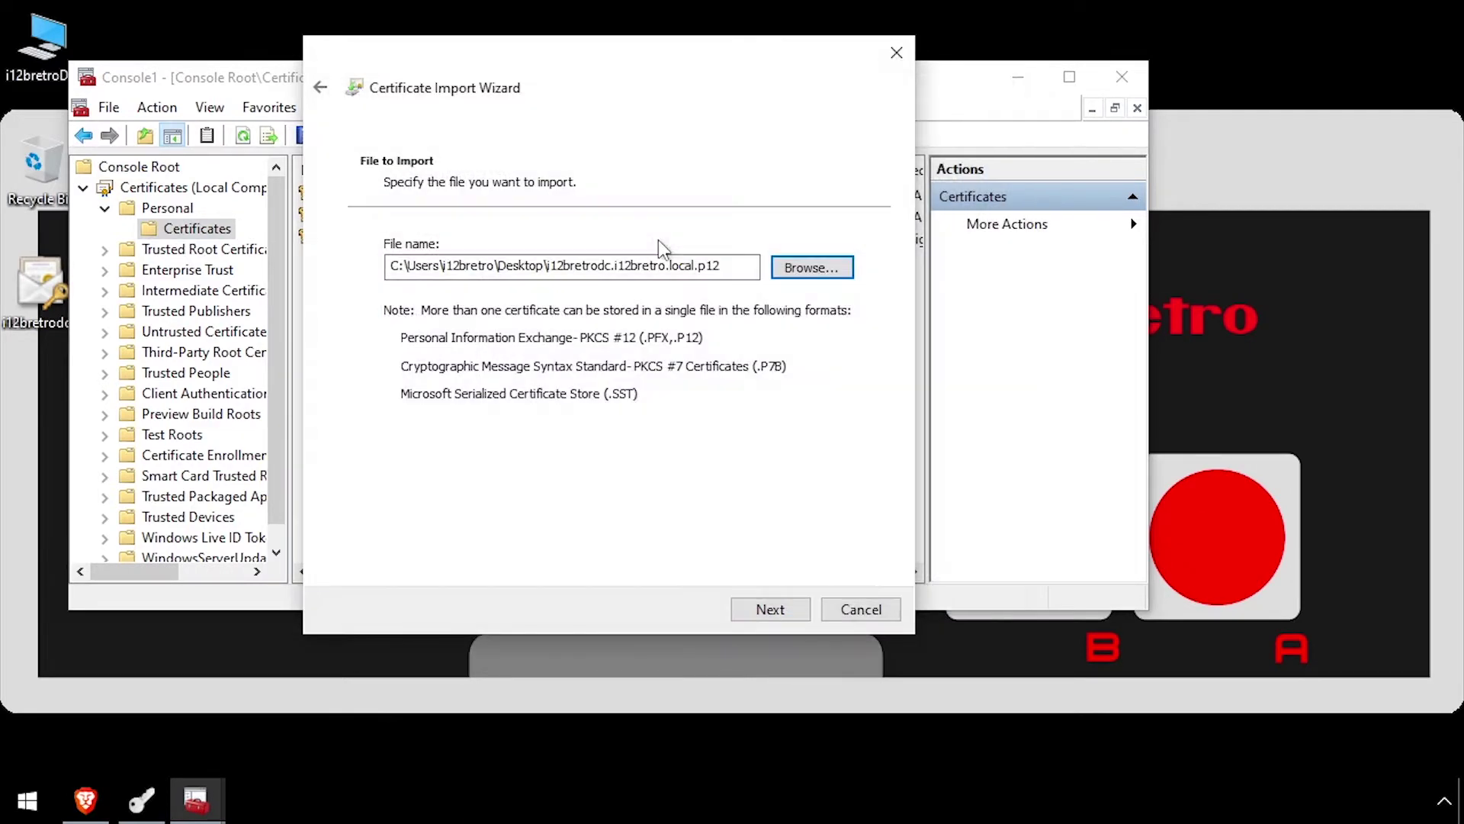
- Complete the import wizard into the Personal store and dismiss the success message
left_click(770, 608)
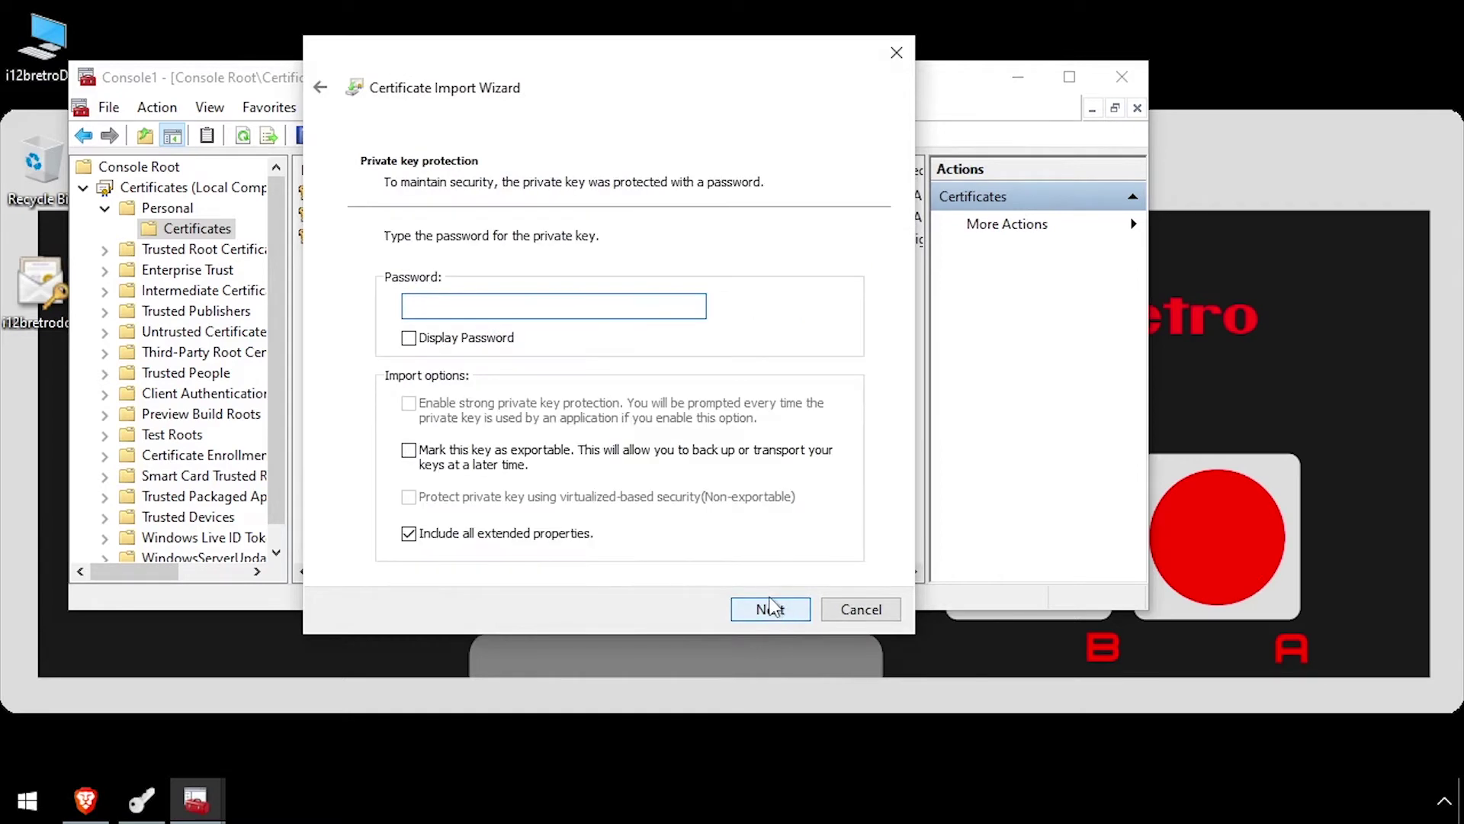
type("pa")
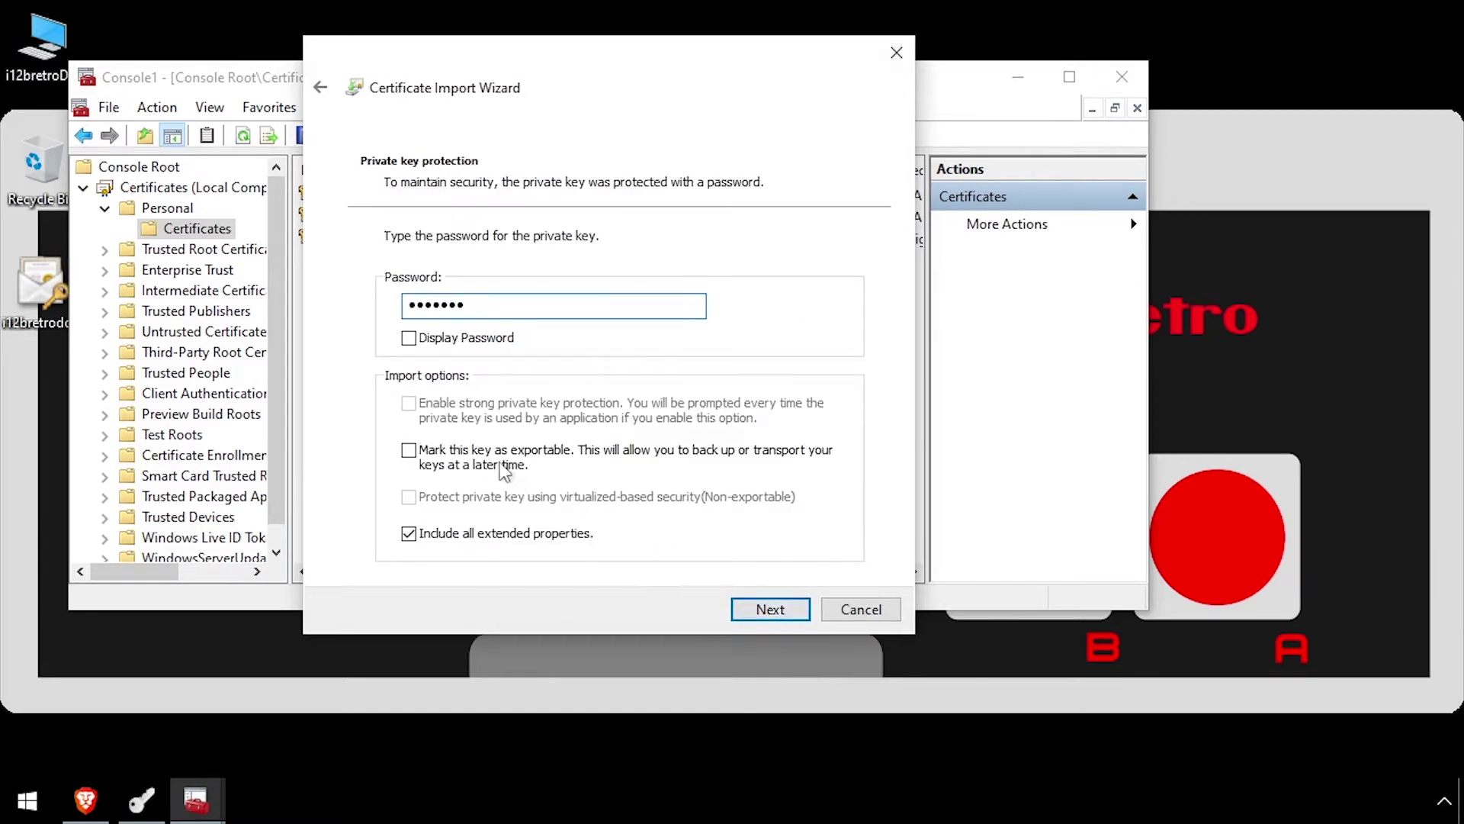
left_click(784, 610)
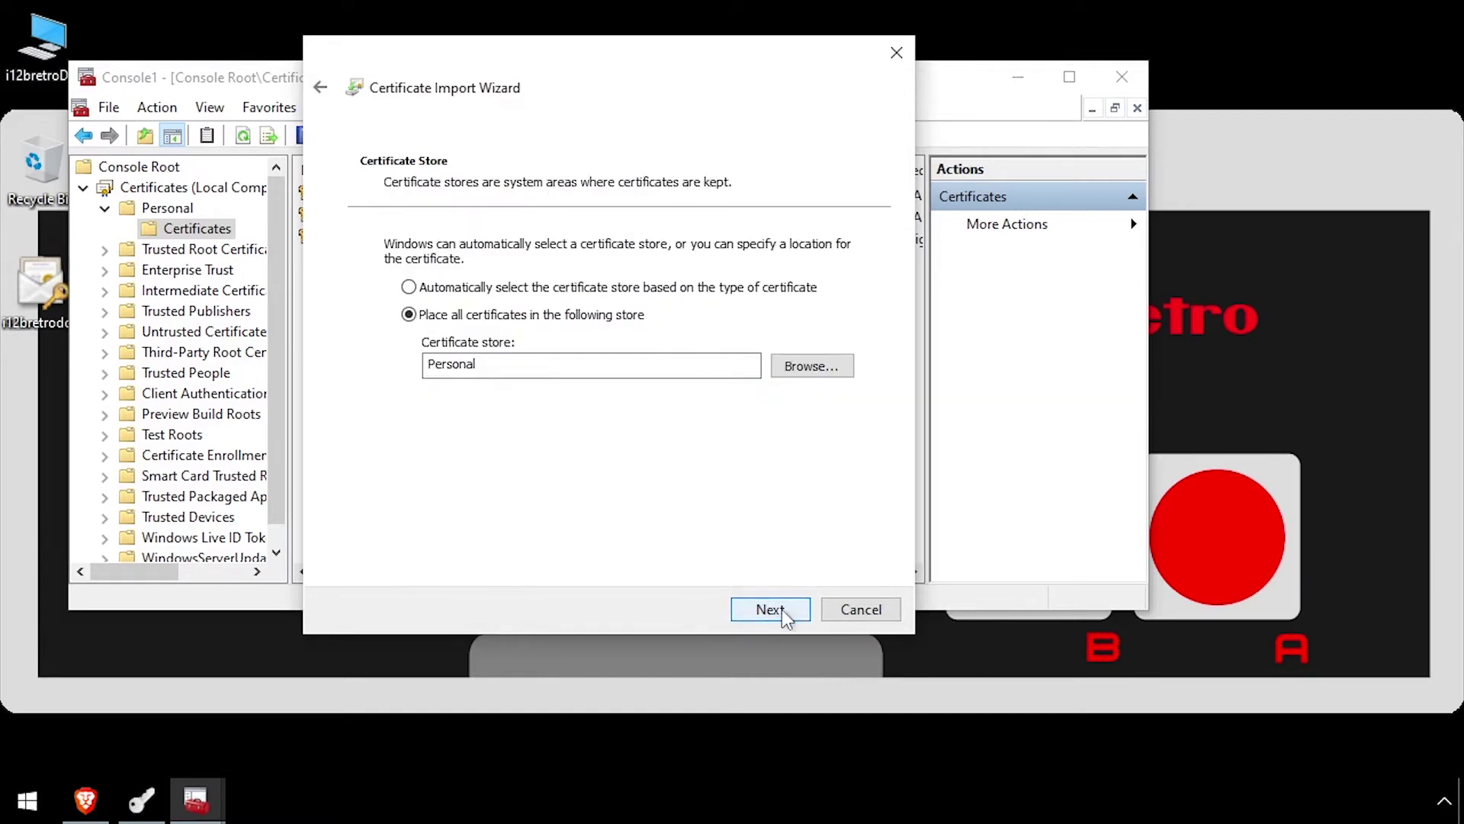
left_click(781, 609)
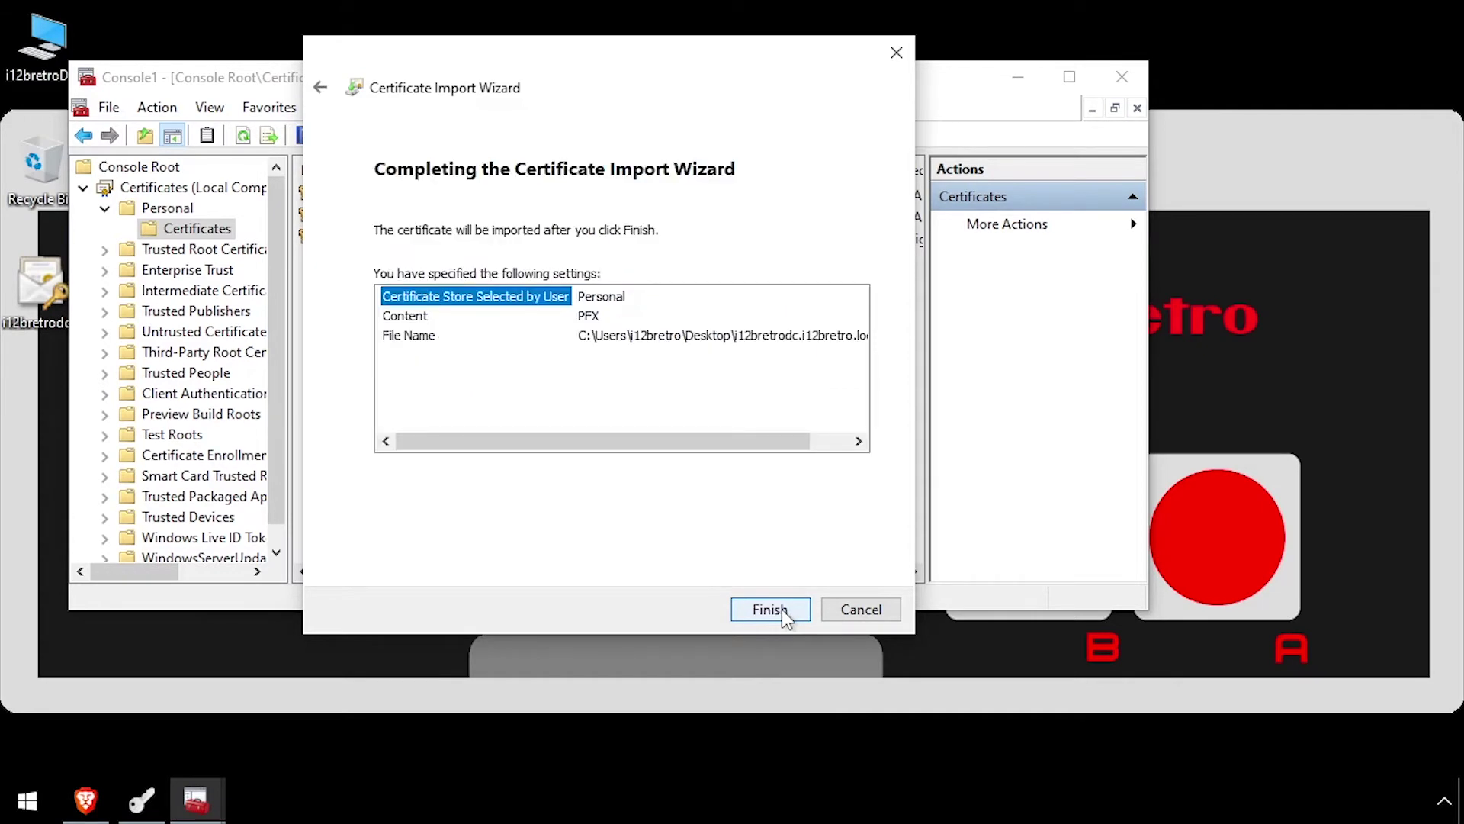
left_click(781, 610)
left_click(805, 488)
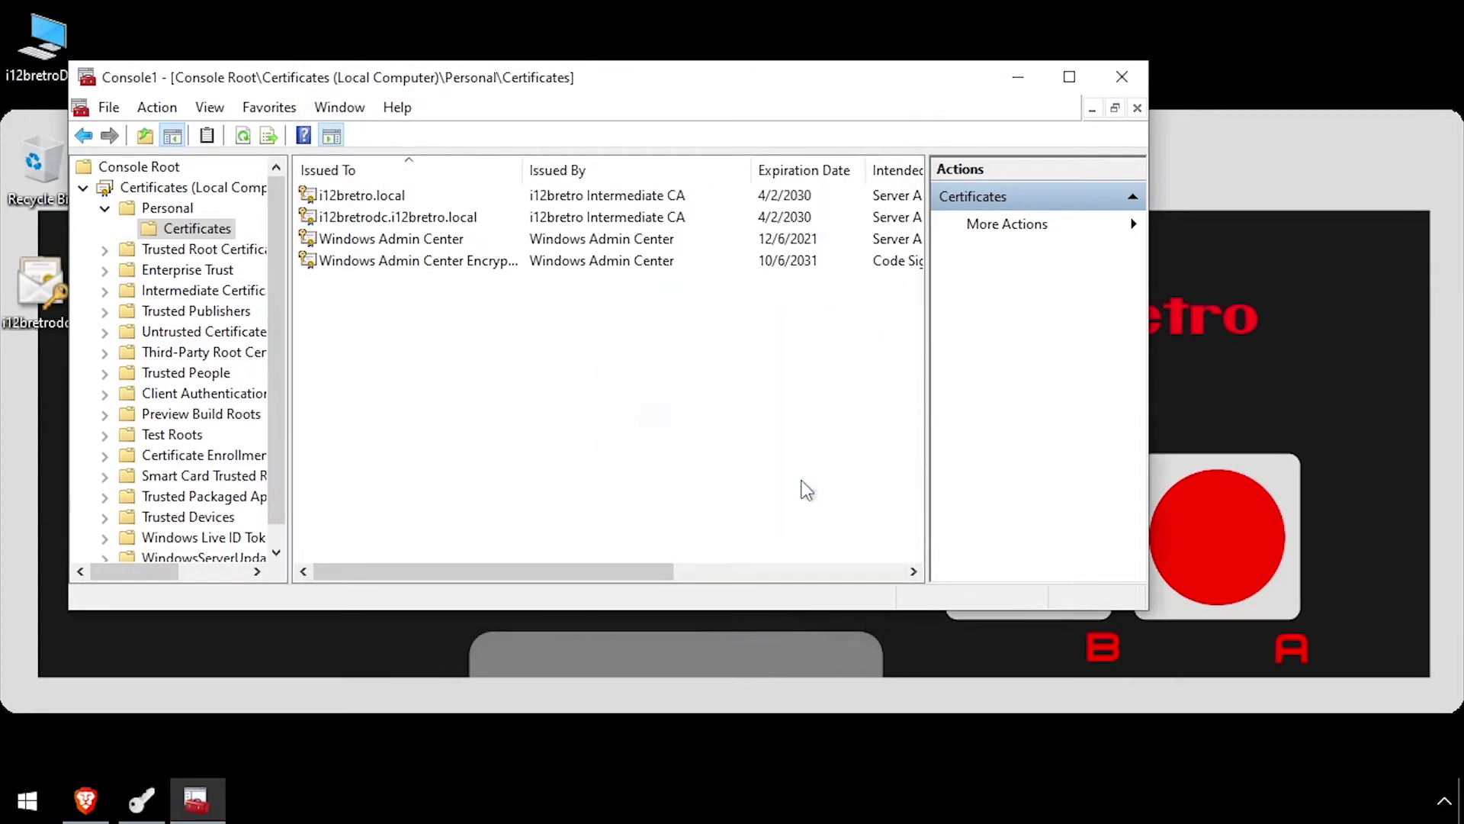
- Copy the imported certificate's Thumbprint hash, then return to the Brave tutorial page
double_click(377, 221)
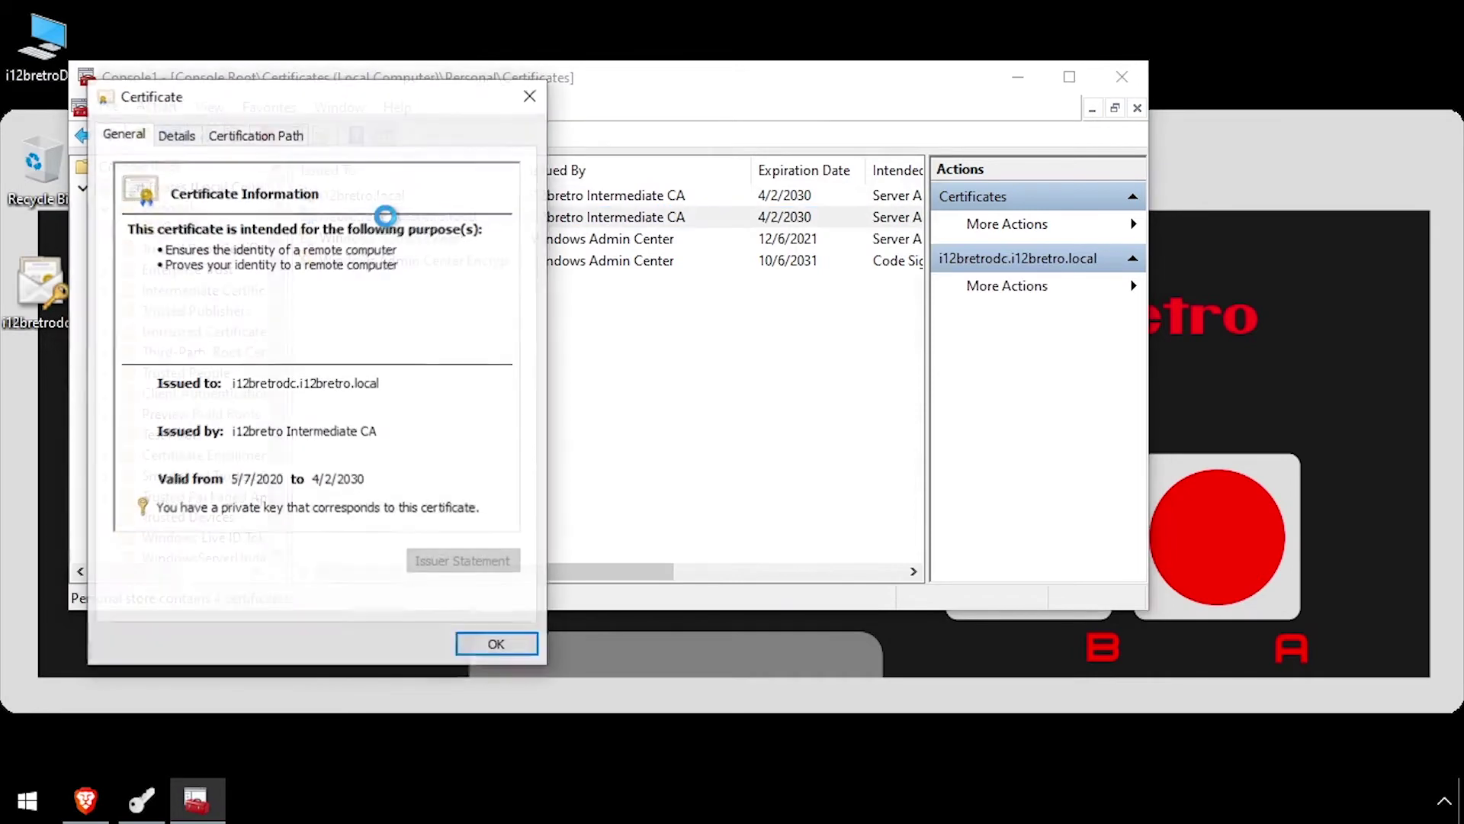
left_click(192, 138)
scroll(269, 345, "down", 1)
scroll(270, 345, "down", 2)
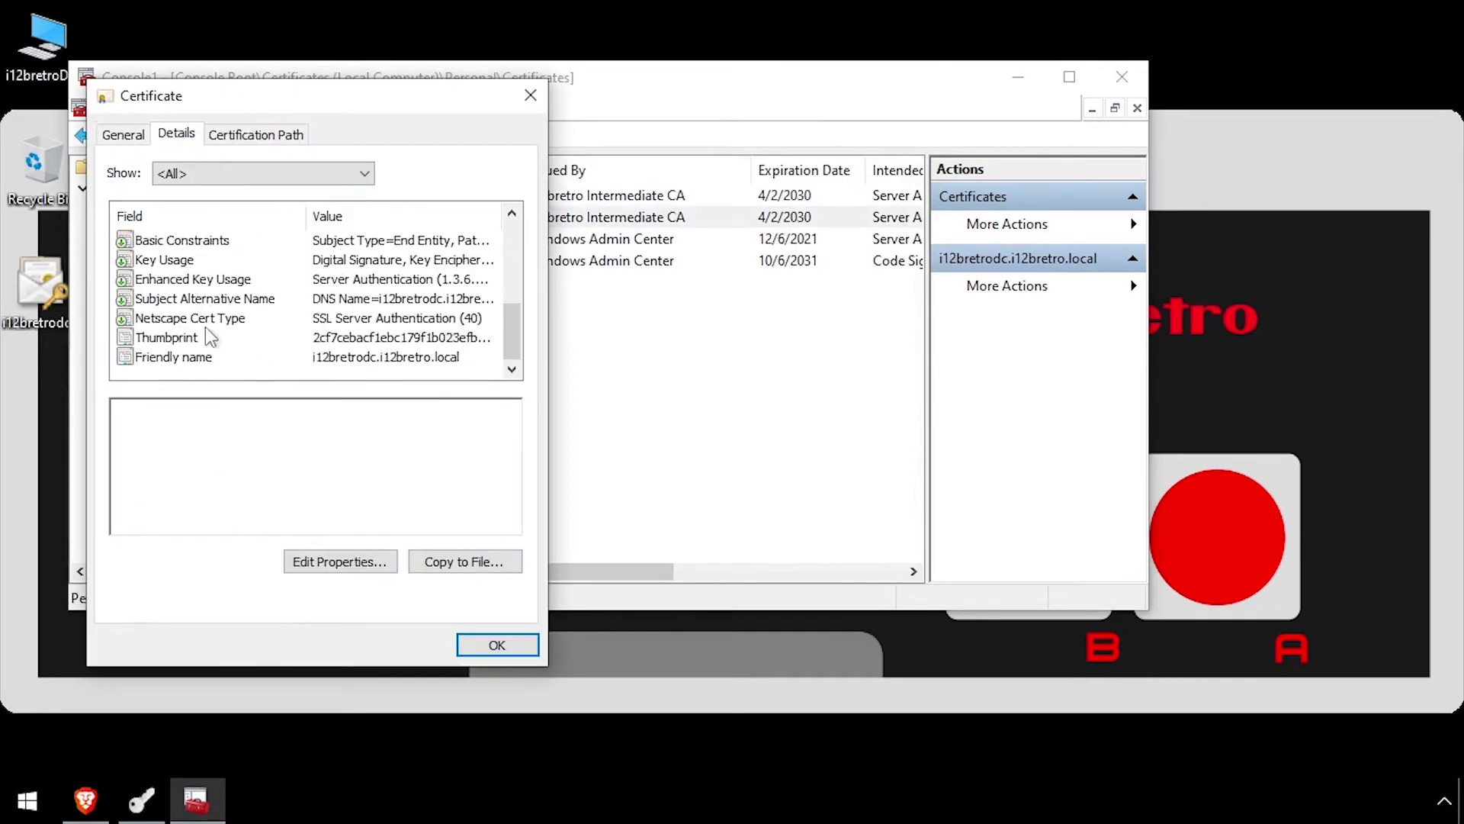
left_click(206, 337)
left_click(294, 414)
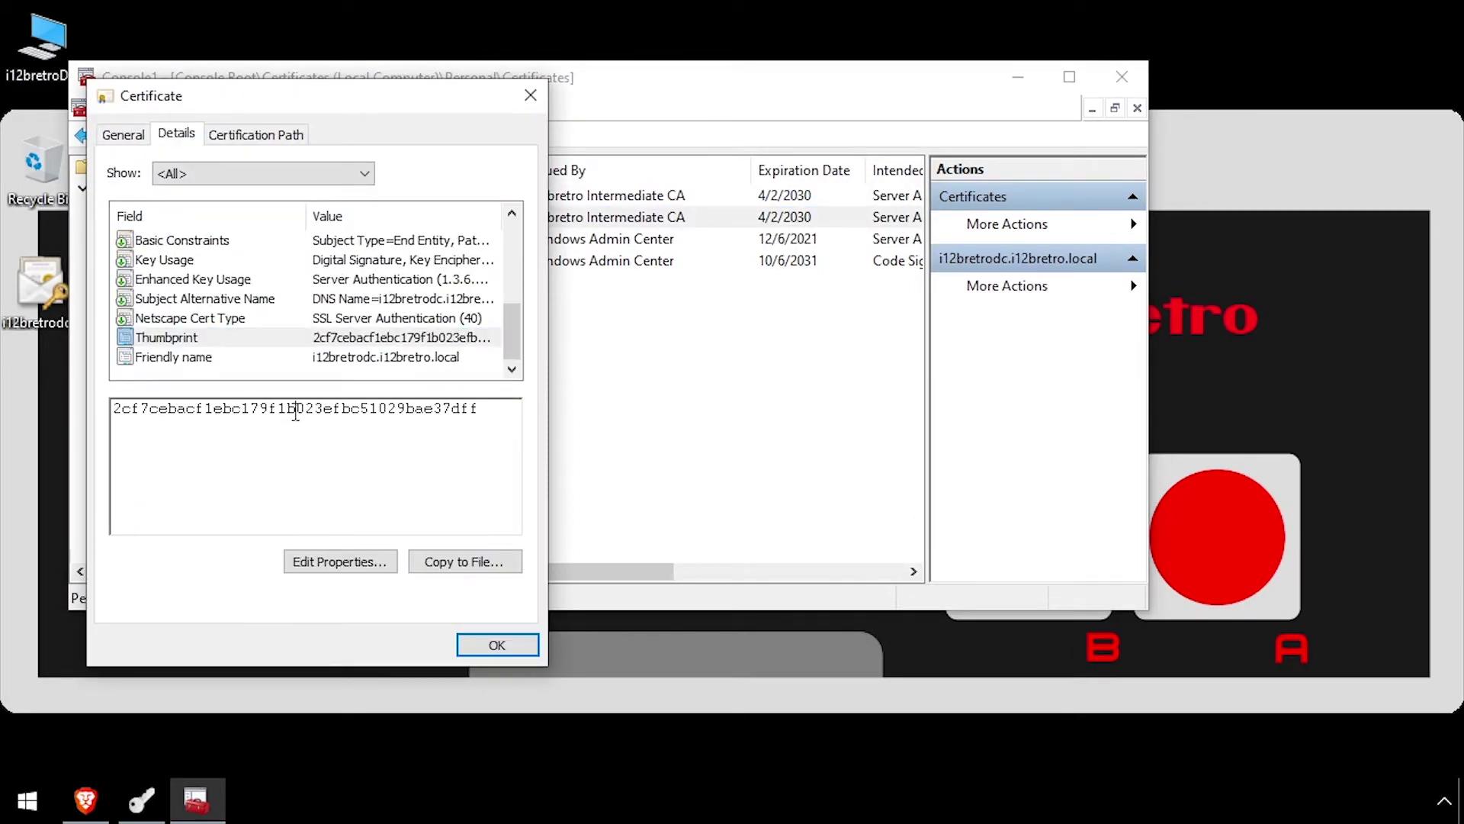
double_click(293, 412)
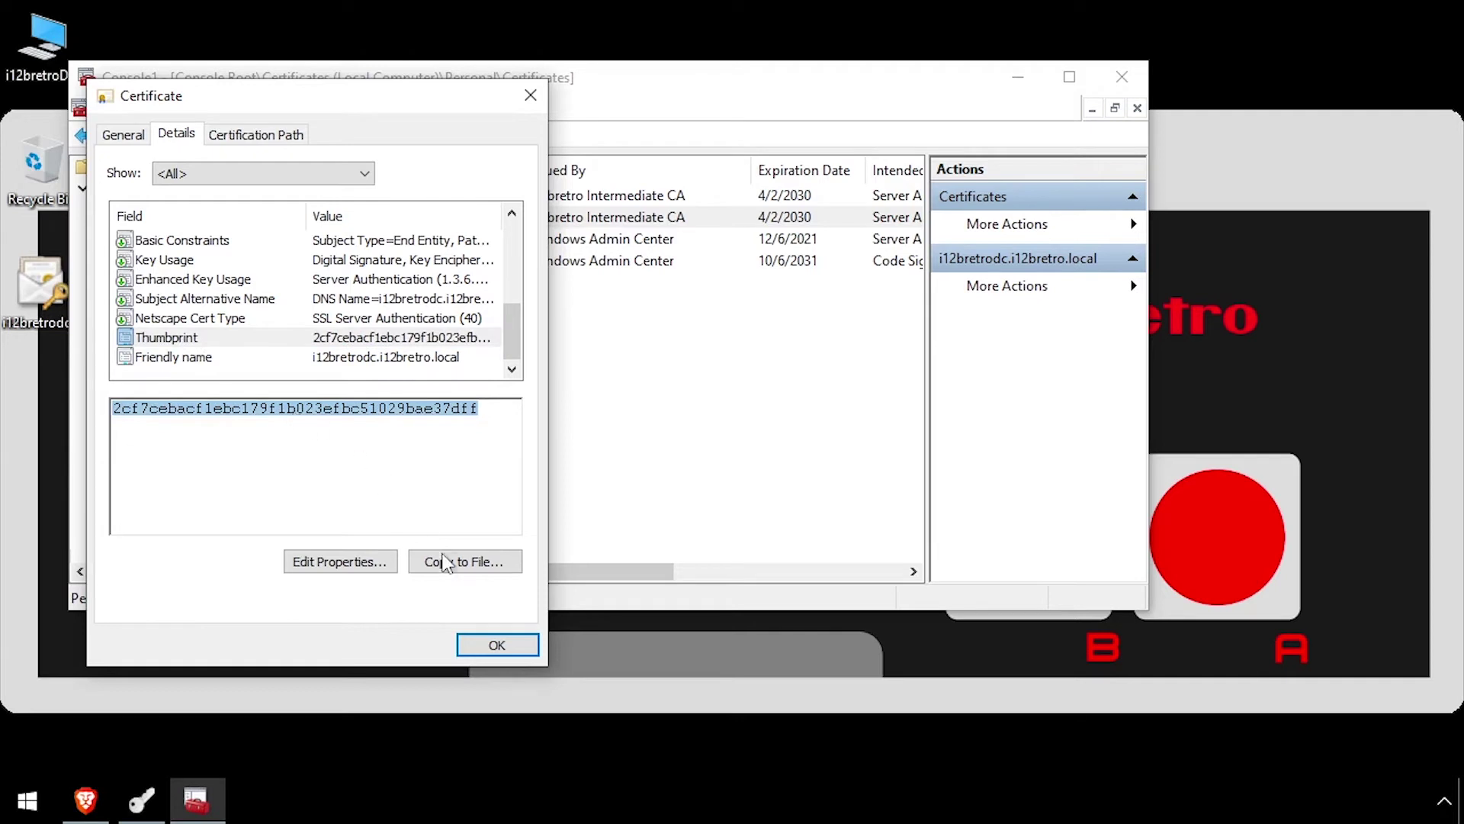
left_click(496, 644)
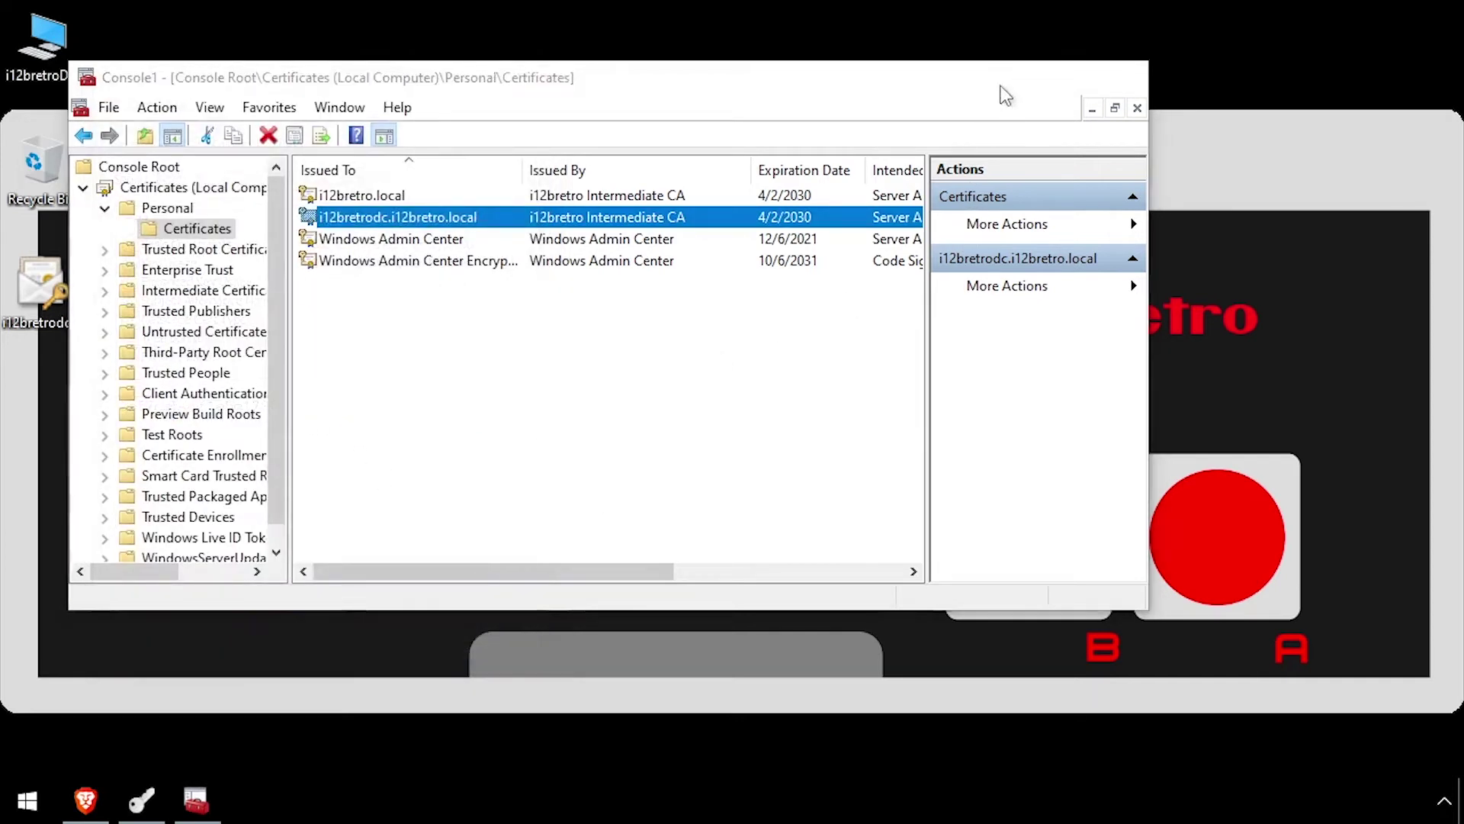
left_click(1091, 107)
left_click(85, 801)
scroll(584, 490, "down", 10)
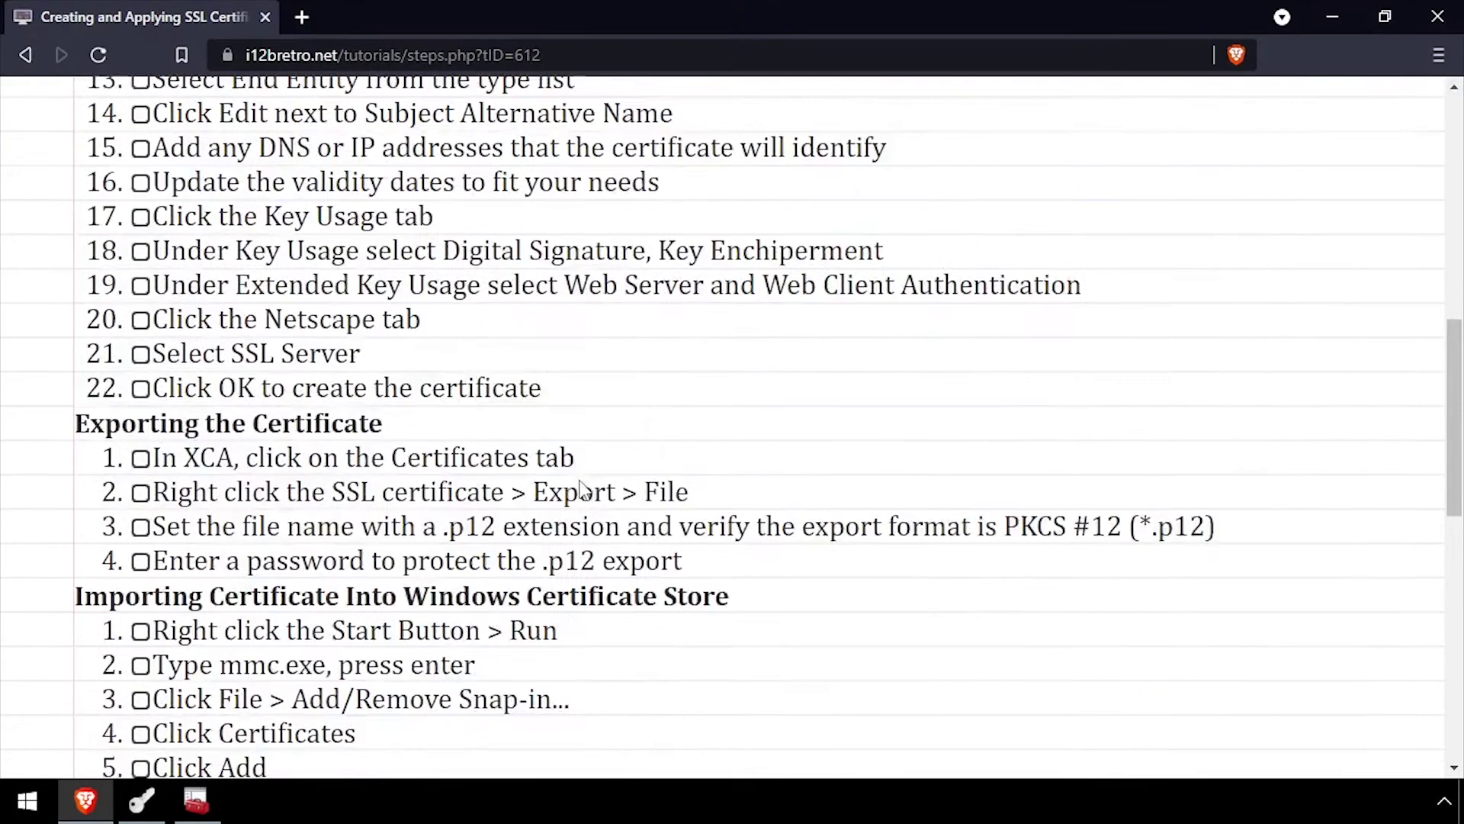
scroll(582, 490, "down", 5)
scroll(573, 515, "down", 5)
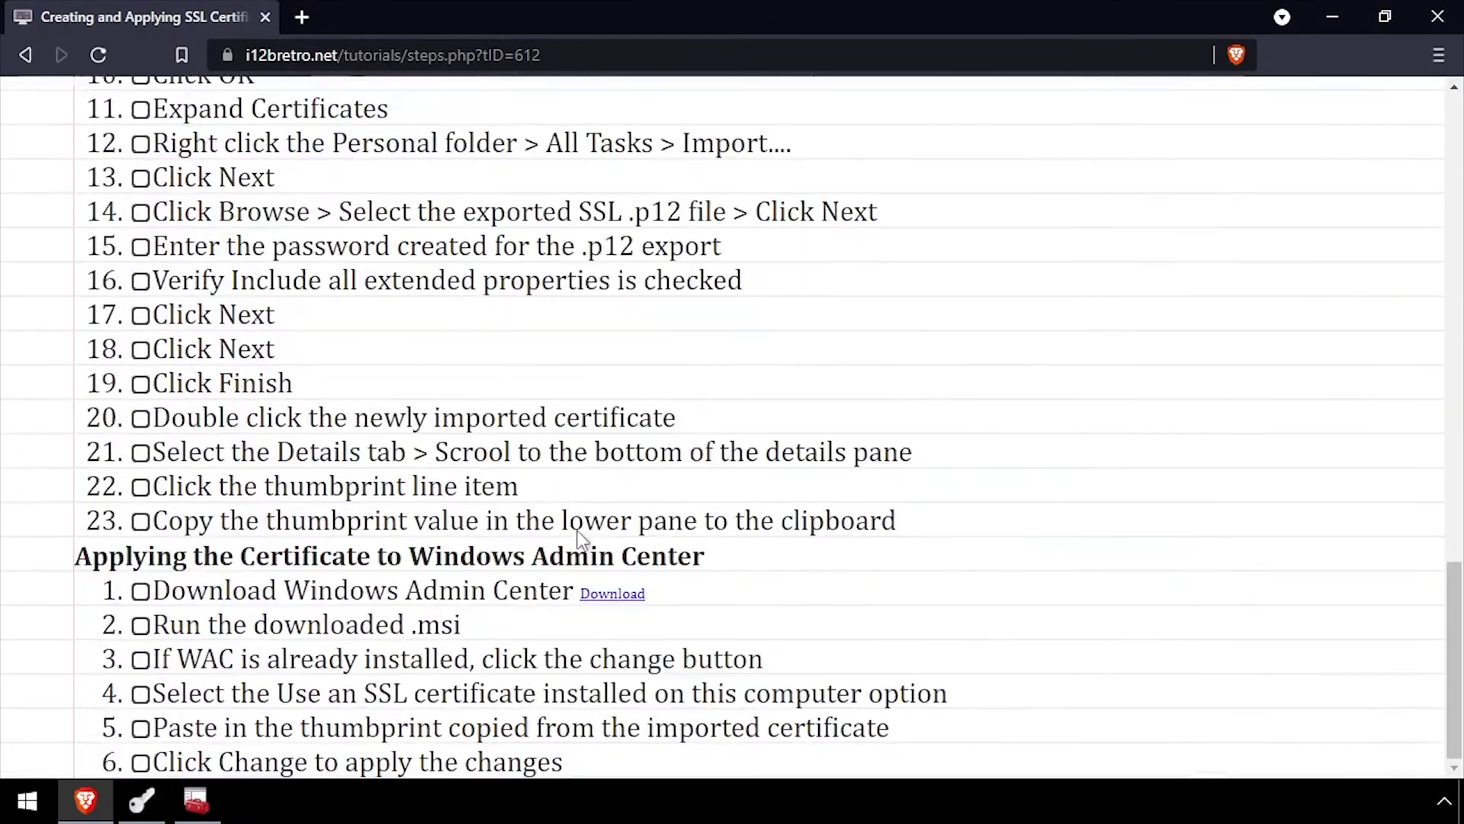
- Save WindowsAdminCenter2103.2.msi from the tutorial's Download link into Downloads
left_click(610, 596)
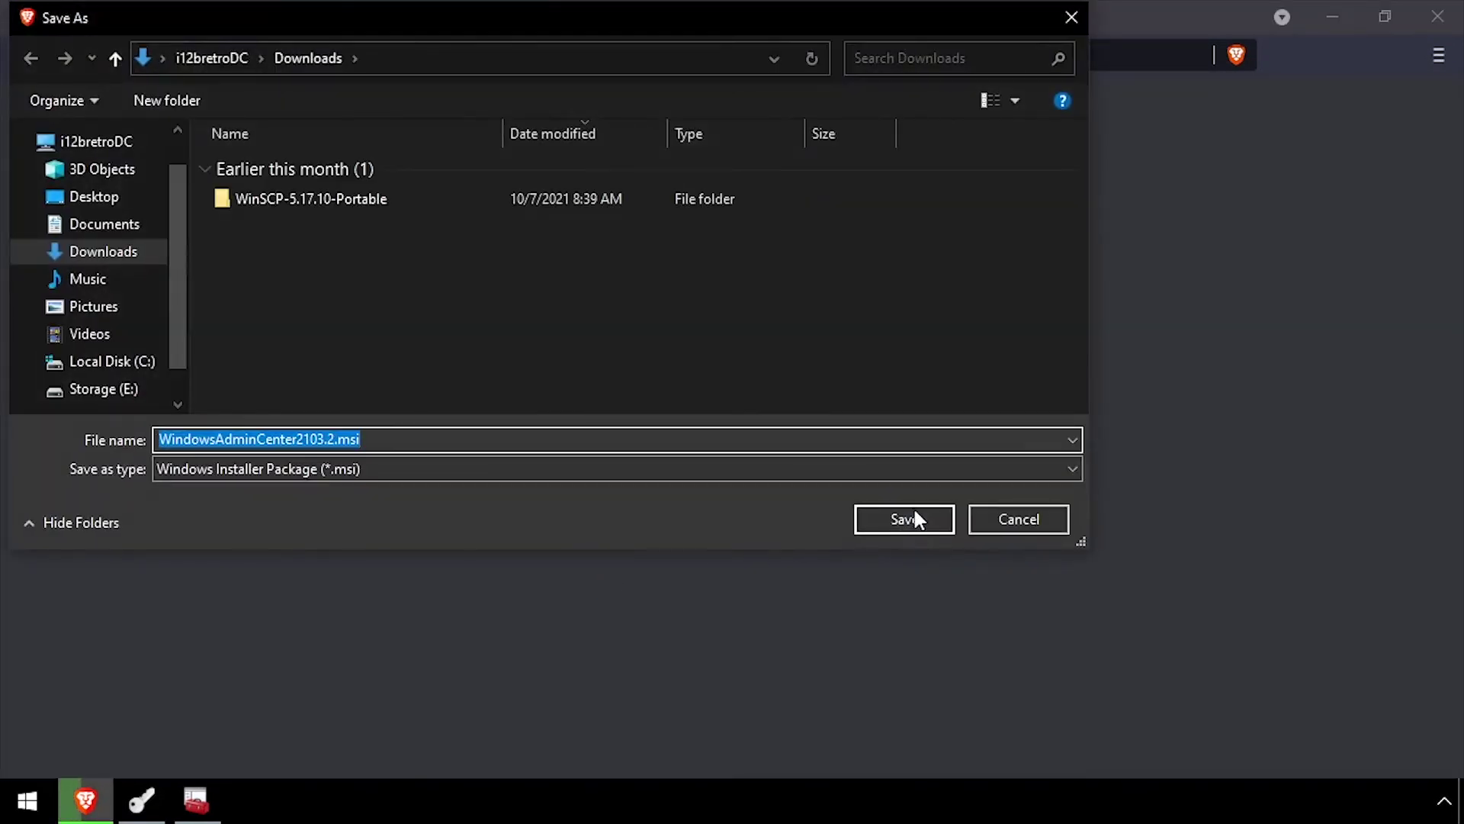
left_click(903, 519)
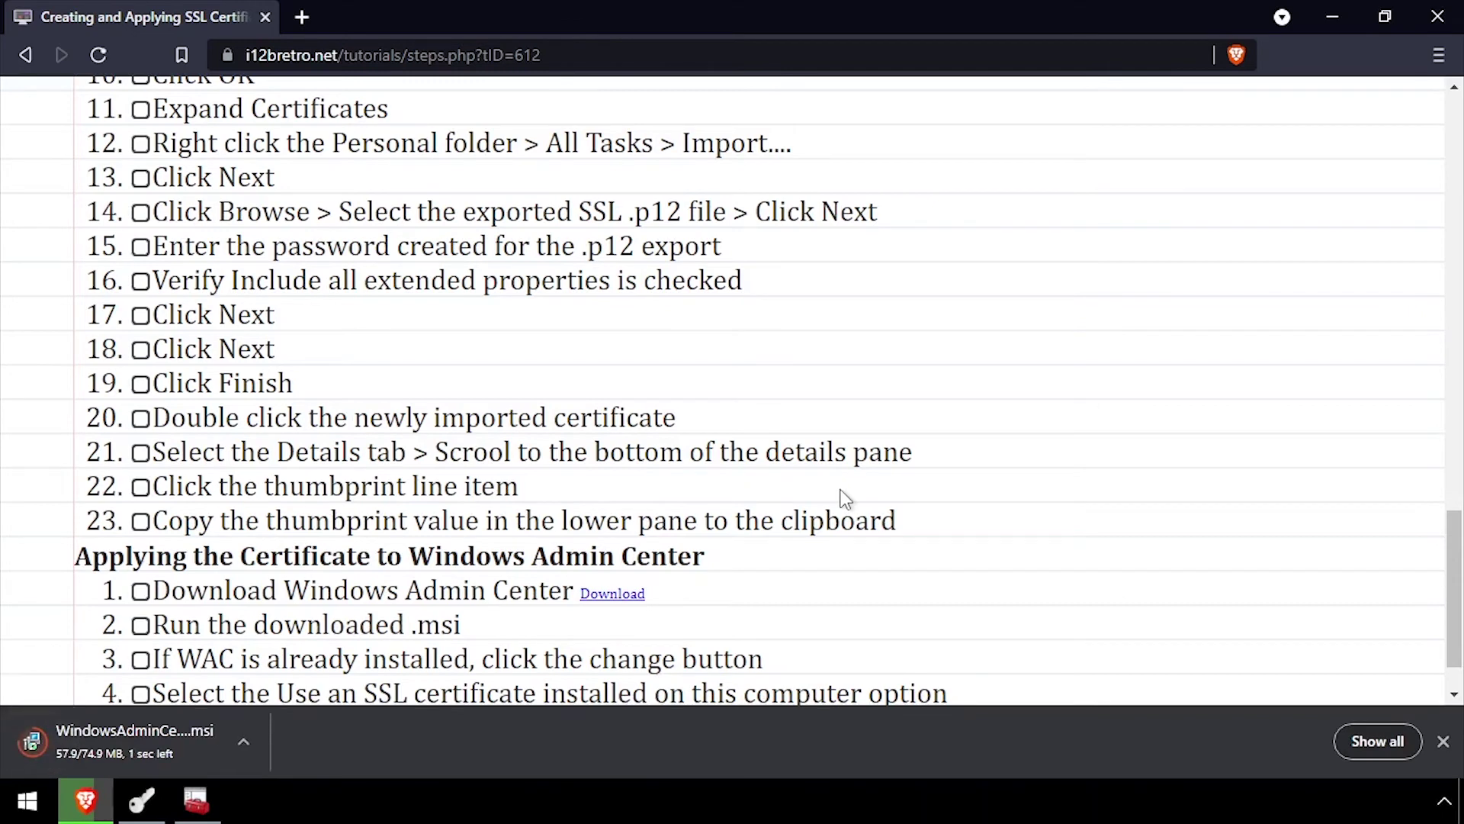
right_click(191, 744)
- Launch WindowsAdminCenter2103.2.msi from Downloads and choose to change the installation
left_click(292, 680)
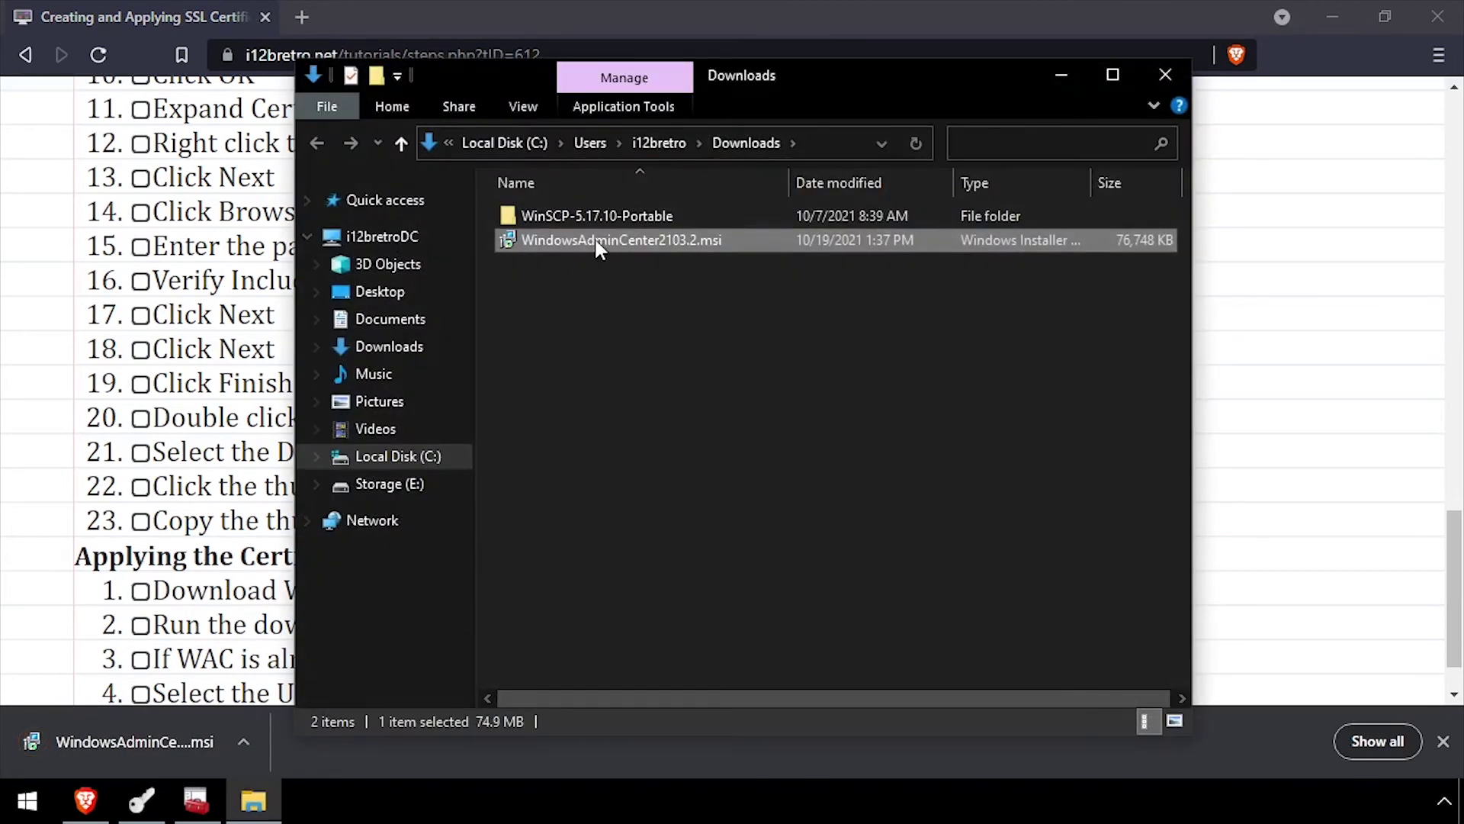
double_click(595, 240)
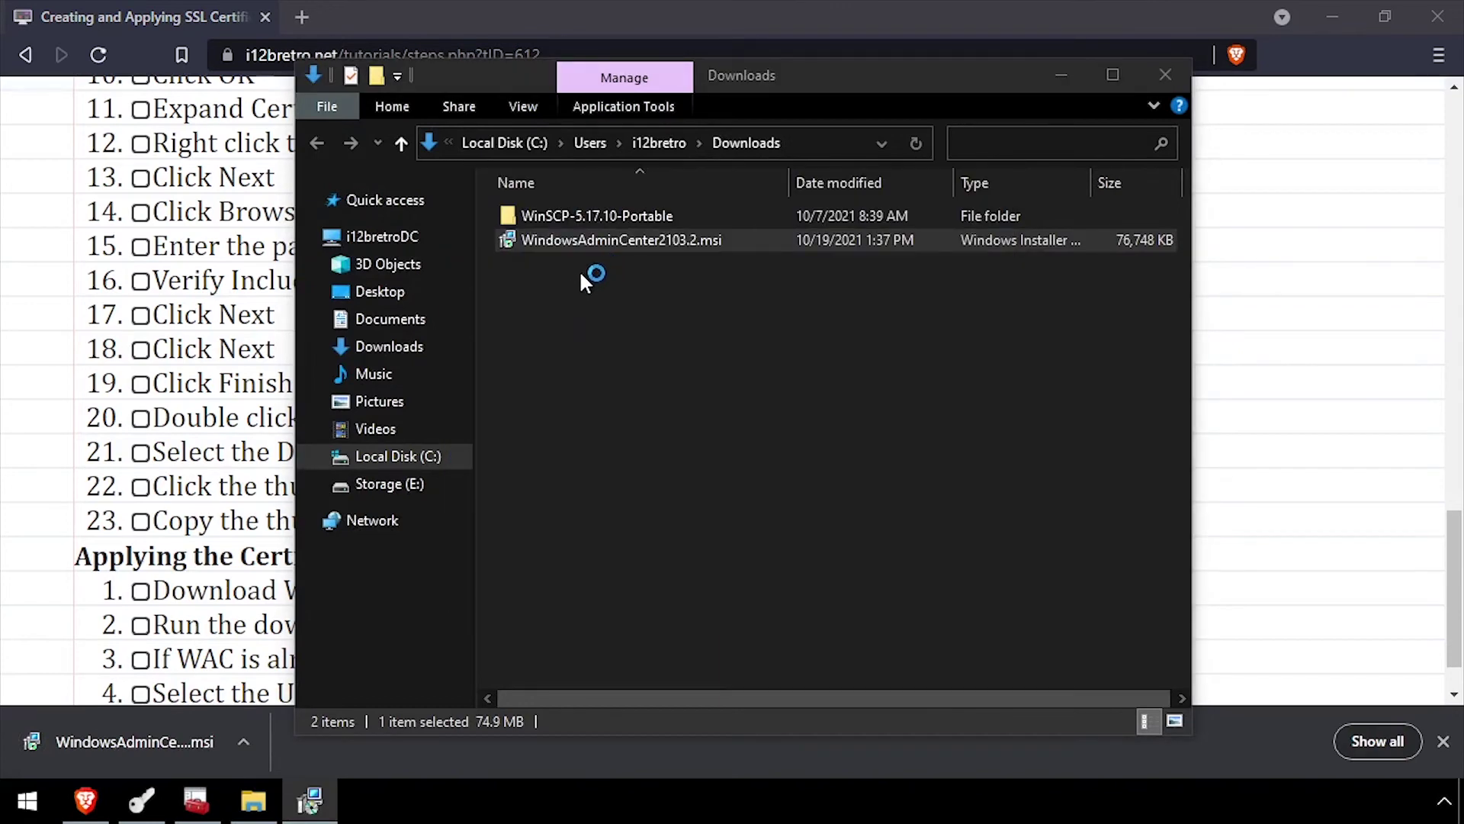
left_click(853, 579)
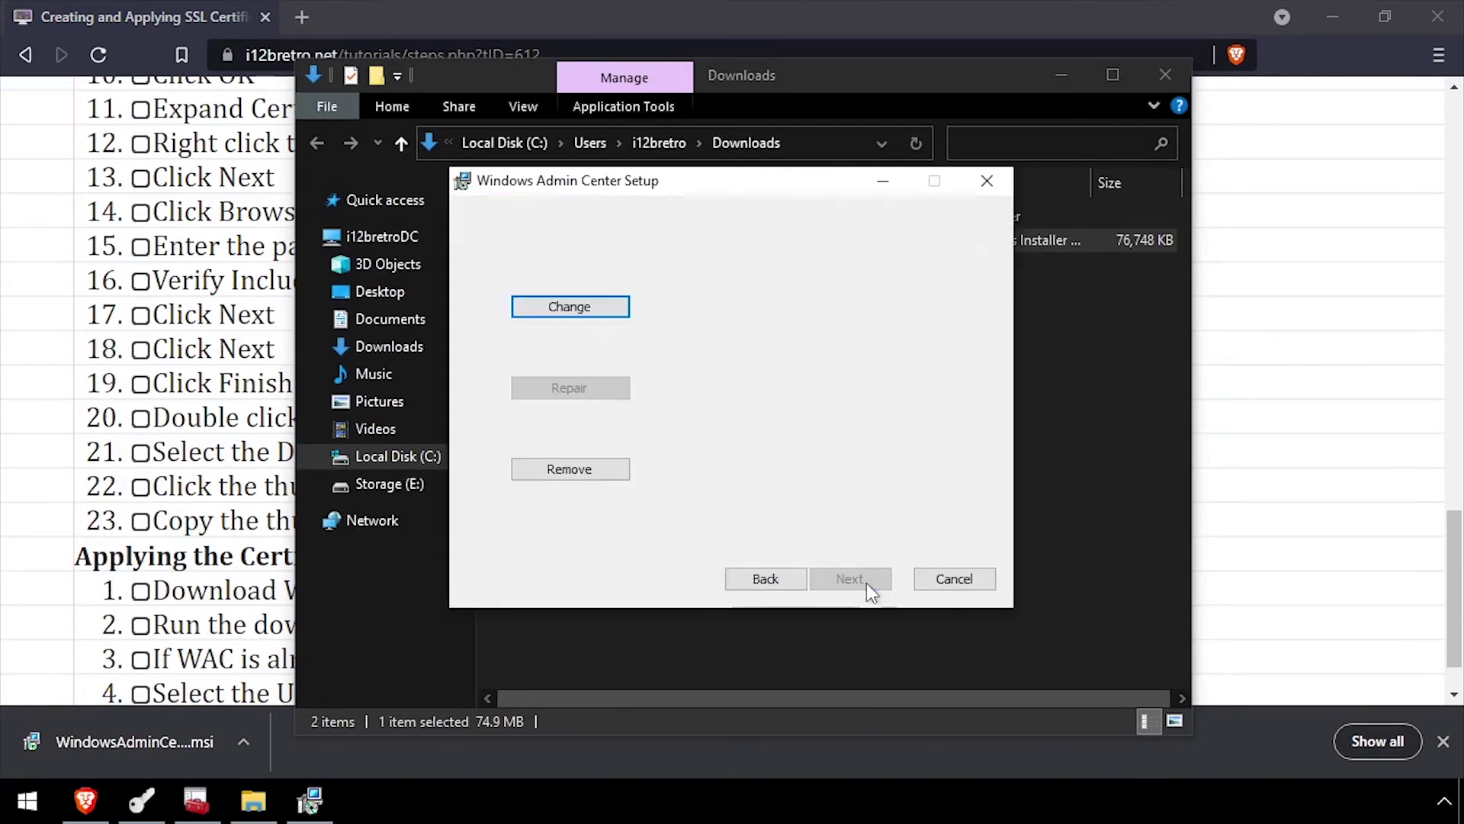
left_click(593, 309)
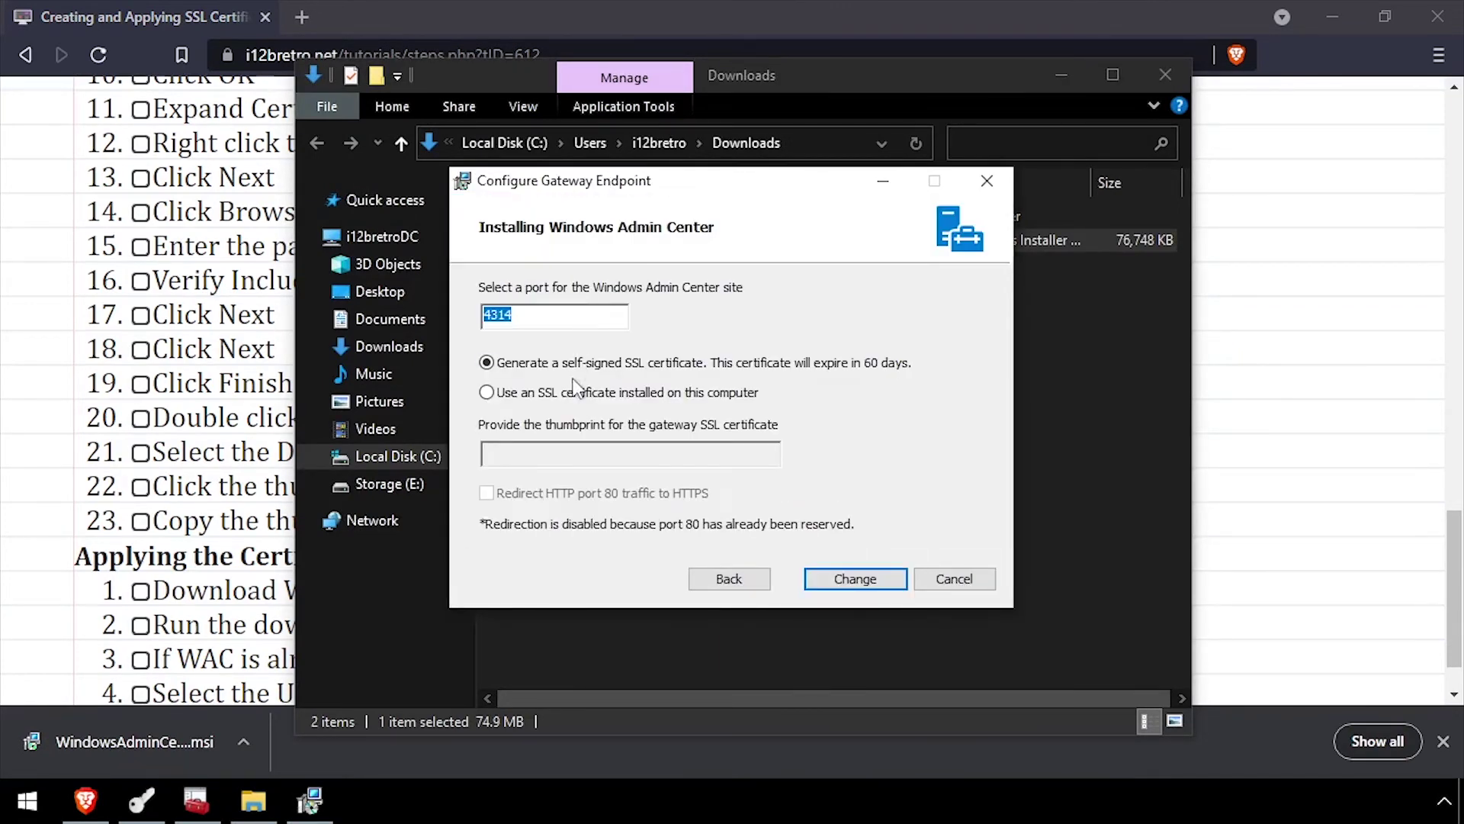
- Use the installed SSL certificate with the pasted thumbprint and finish setup
left_click(549, 392)
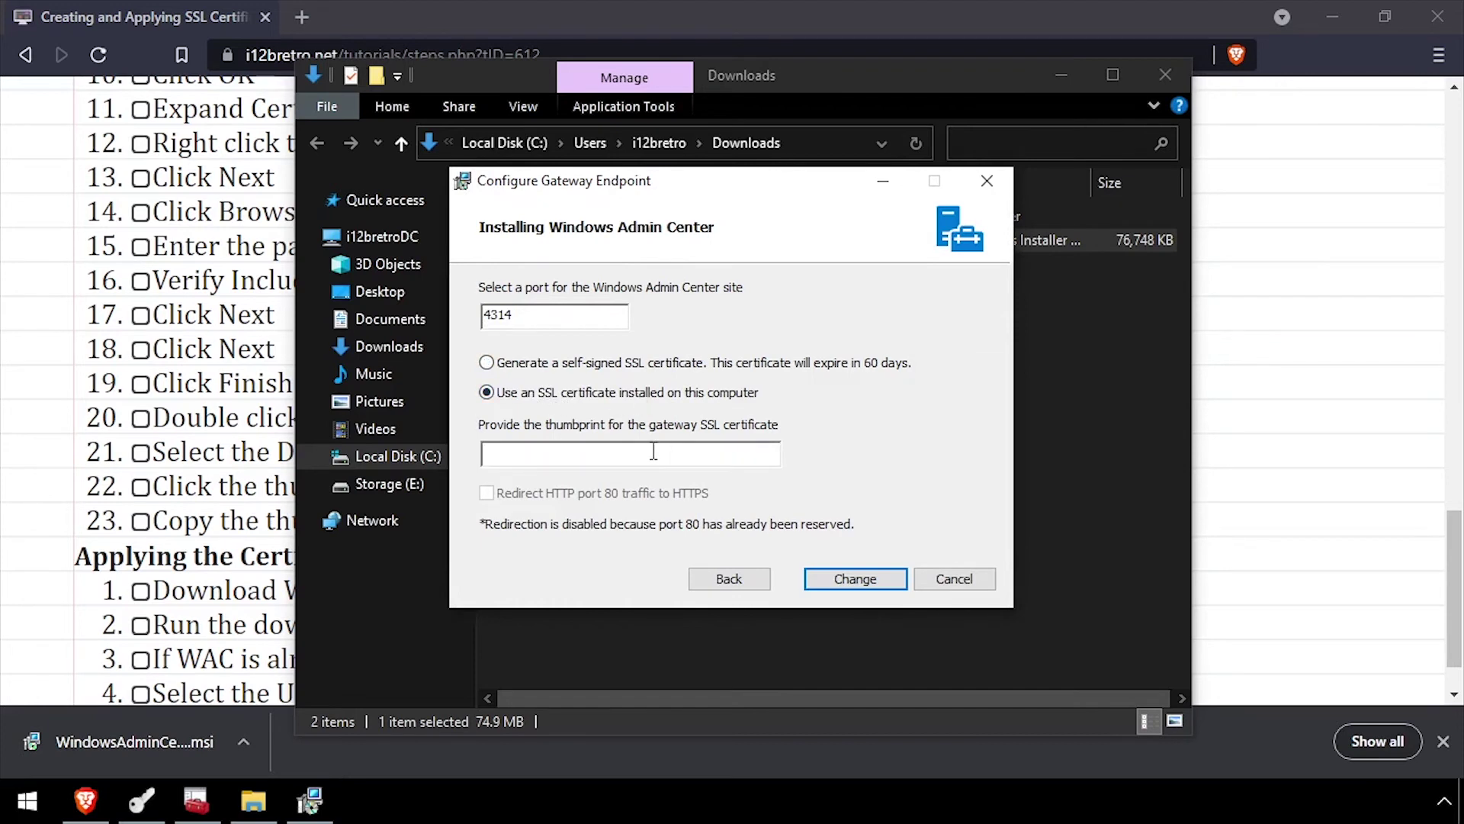
key("ctrl+v")
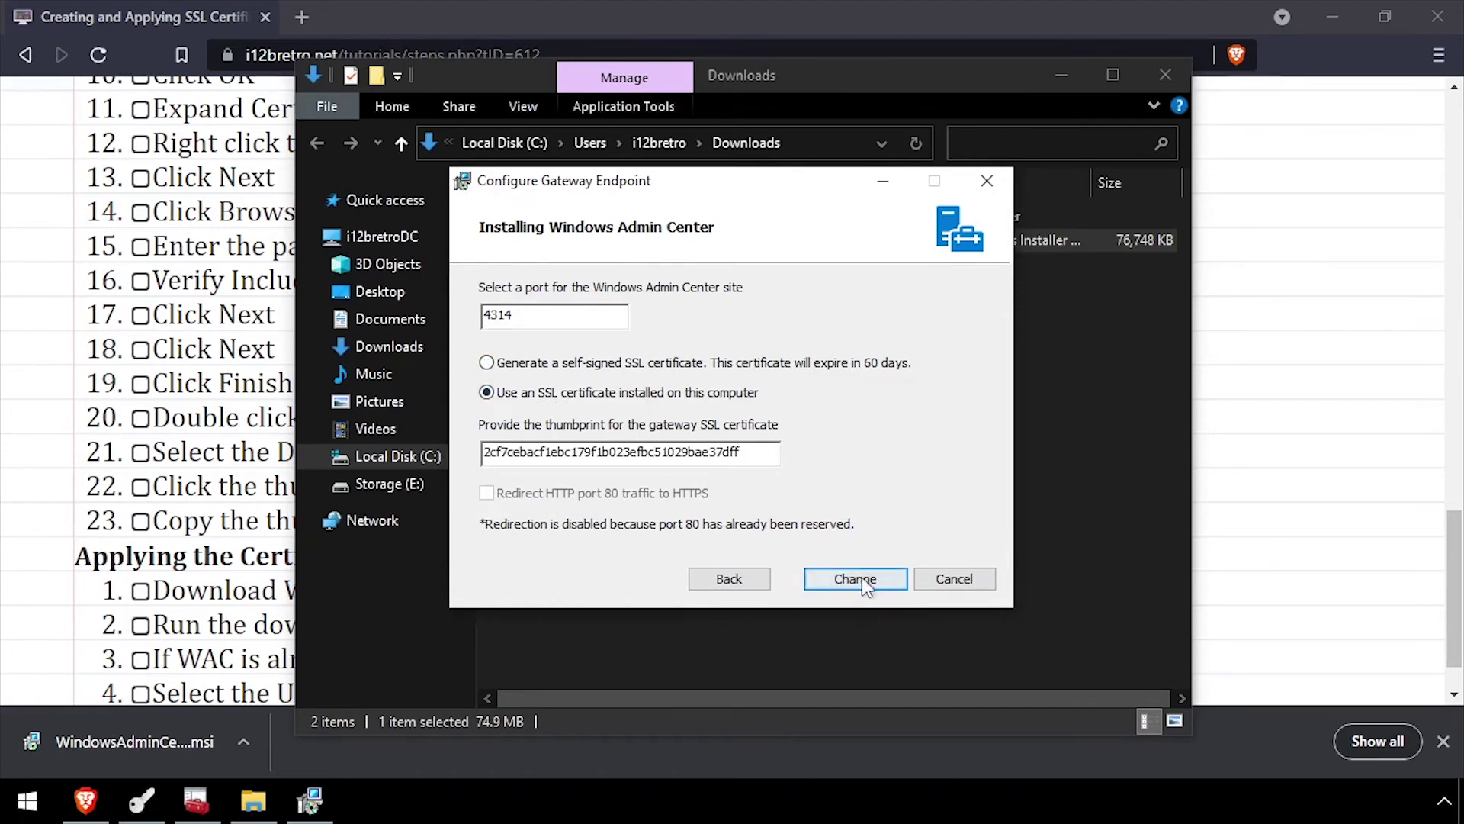
left_click(855, 579)
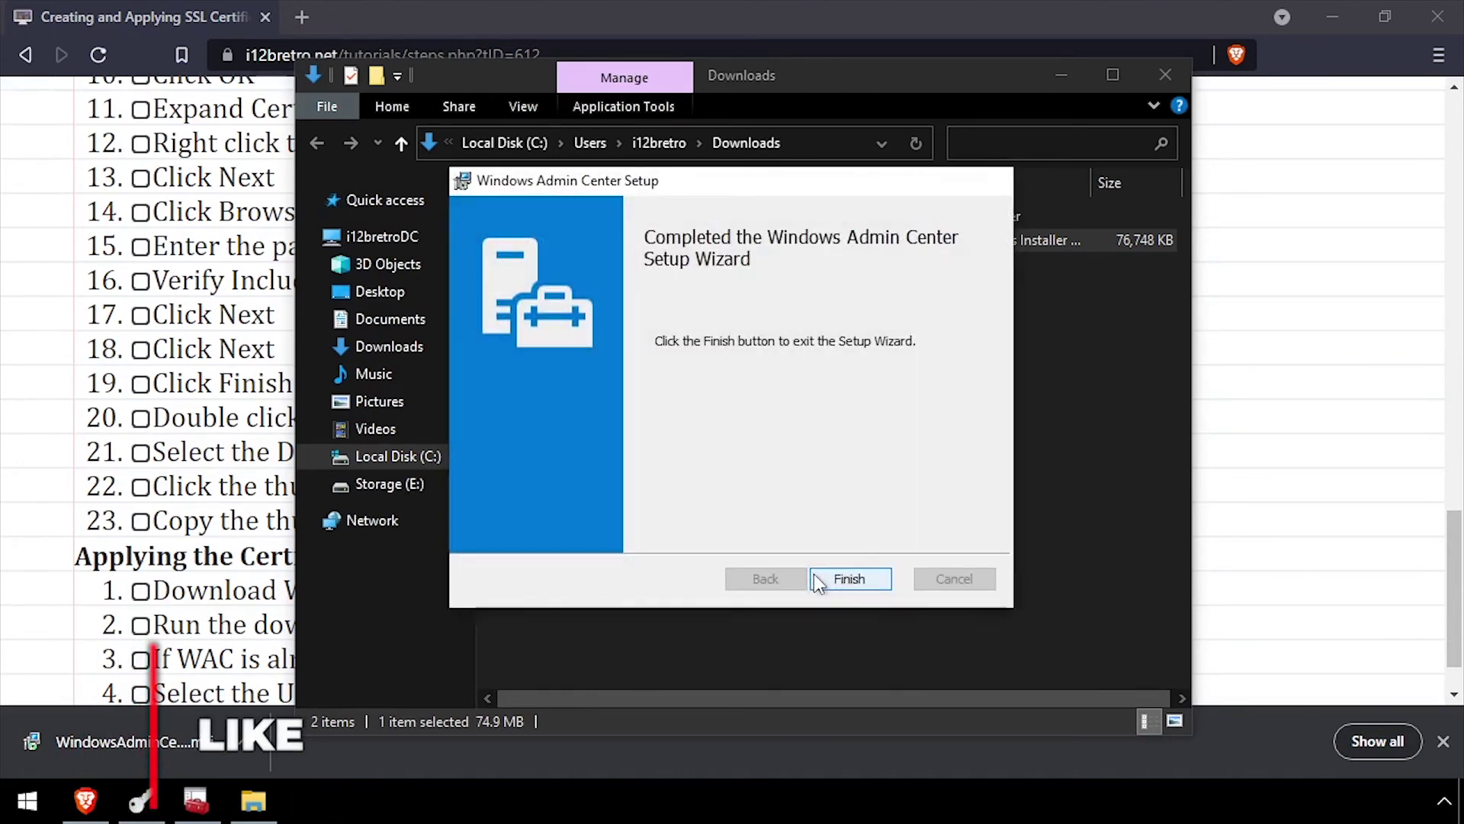
left_click(814, 581)
left_click(304, 16)
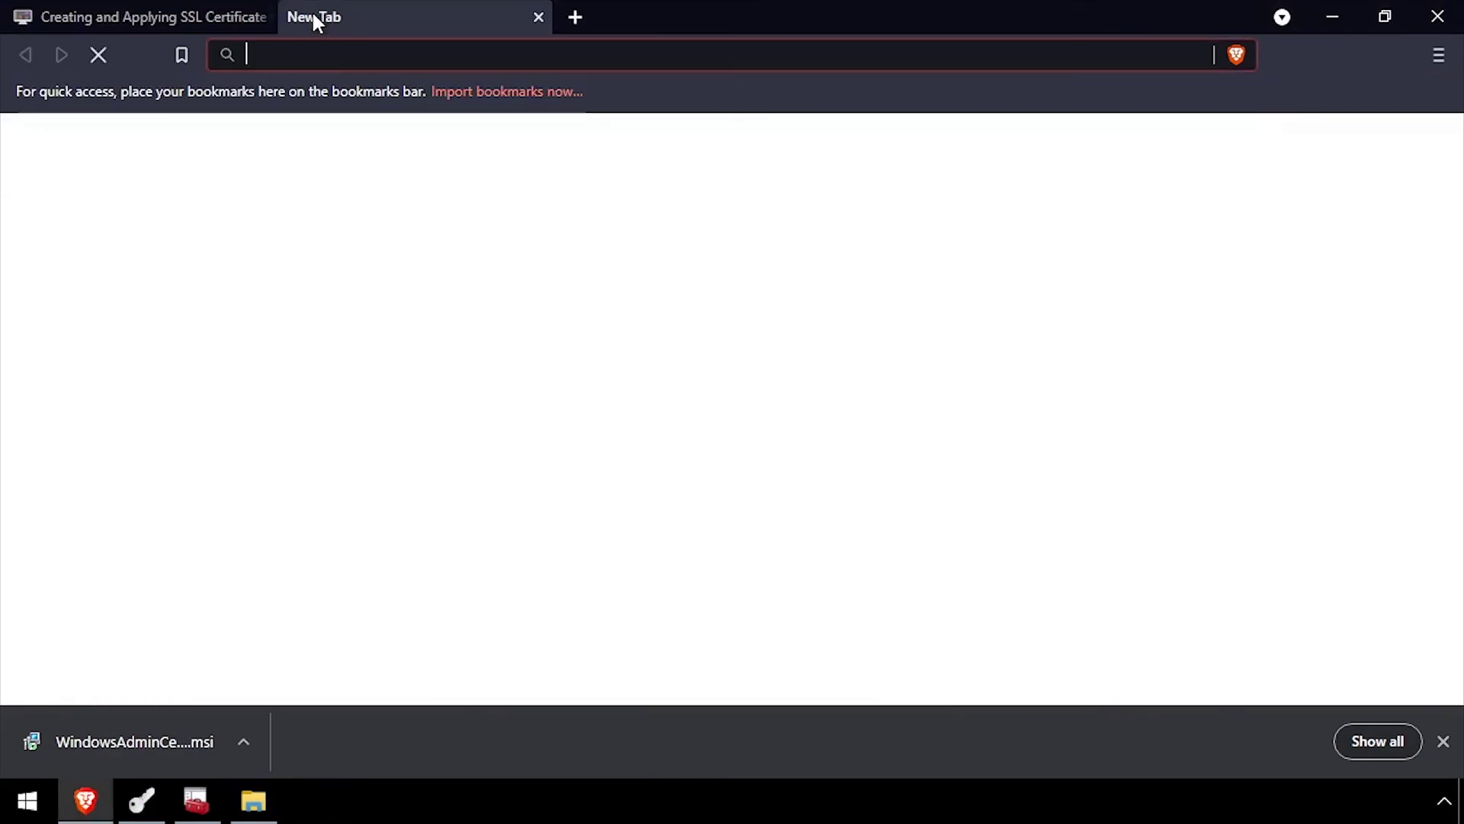
type("https://i12bretrodc.i12b")
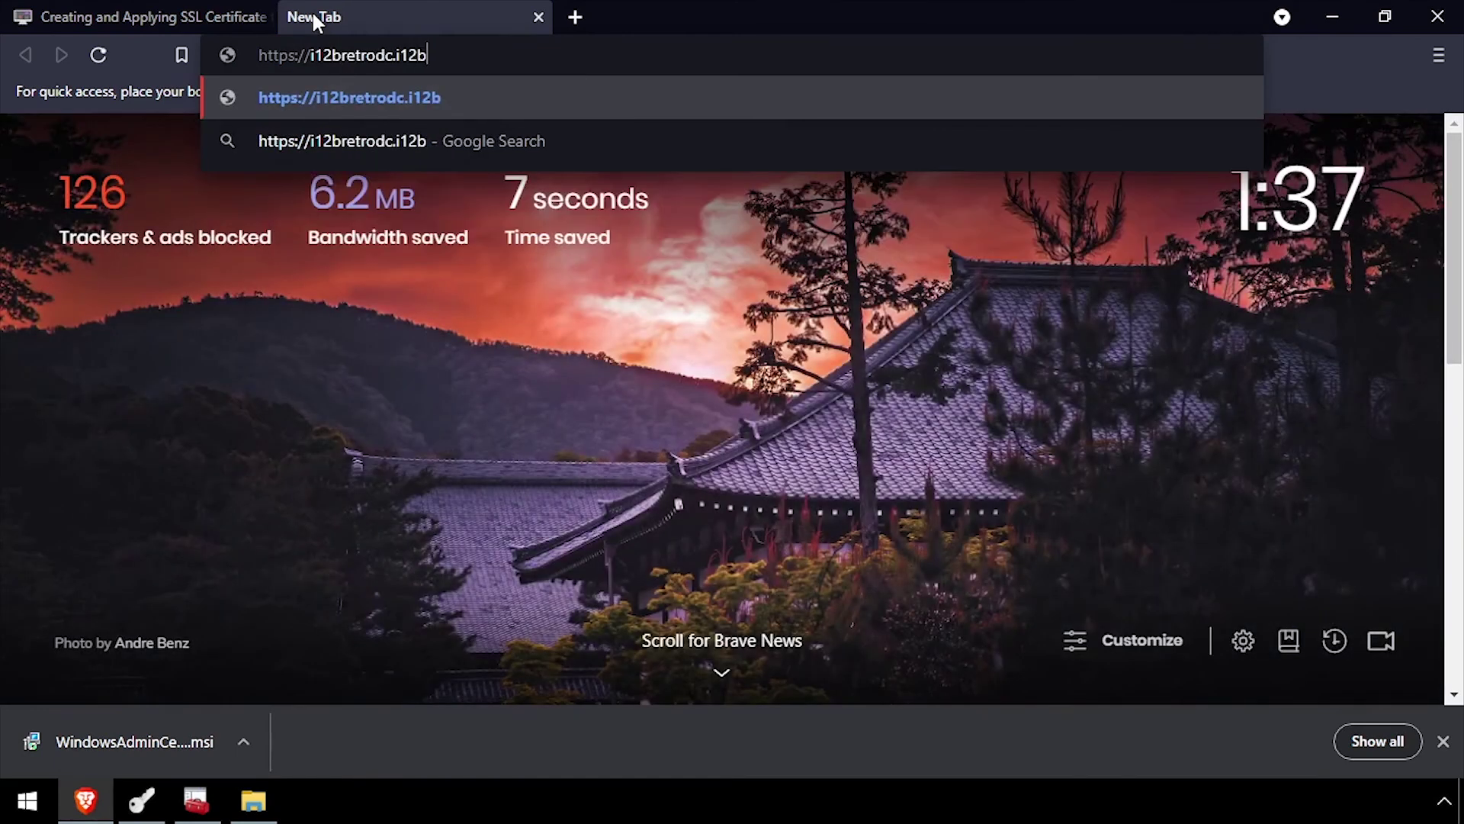
type("retro.local:4314")
key("Return")
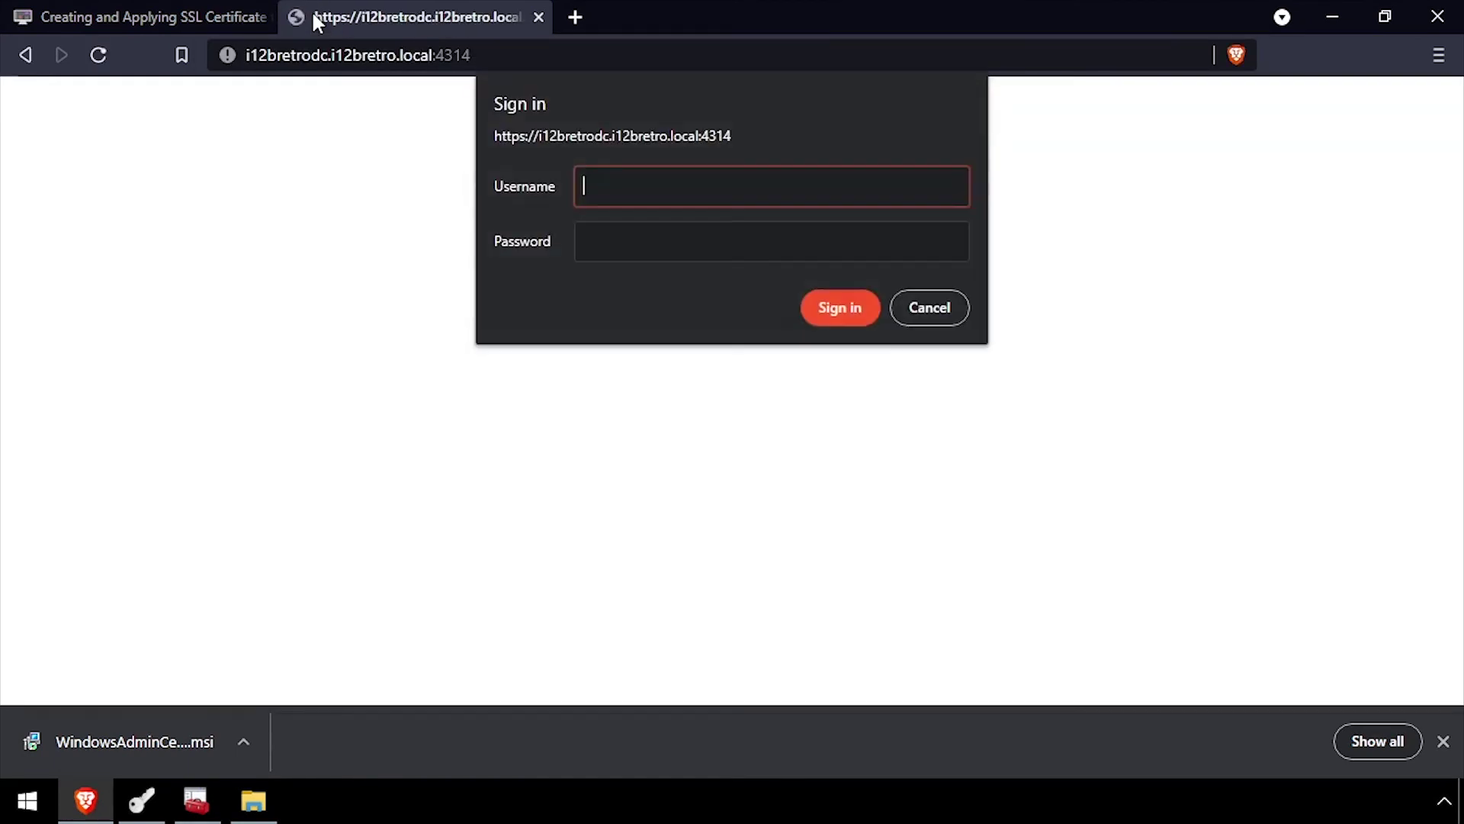